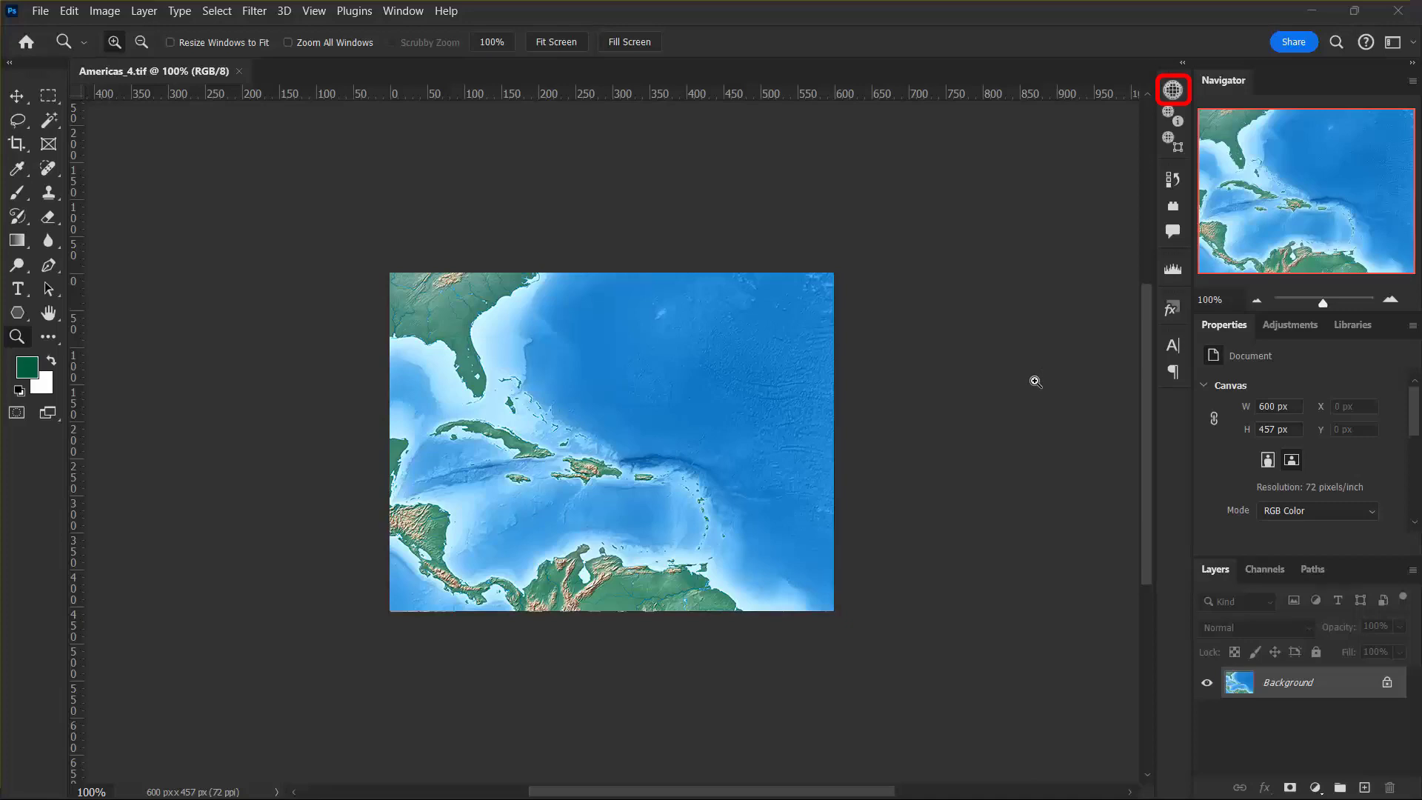
Open the Geographic Imager panel and launch the Georeference dialog for the Caribbean map
{"action": "left_click", "coordinate": [1176, 90]}
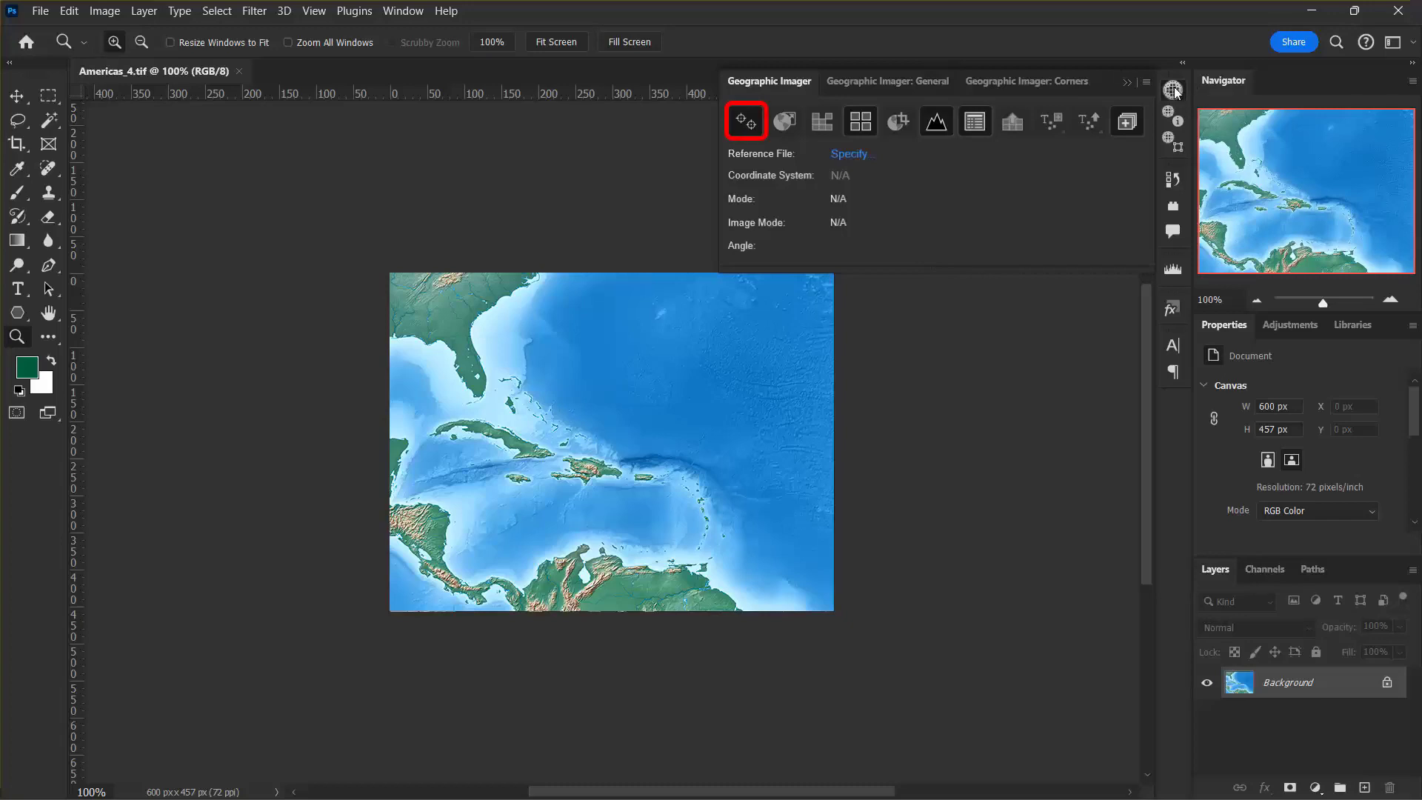
{"action": "left_click", "coordinate": [751, 129]}
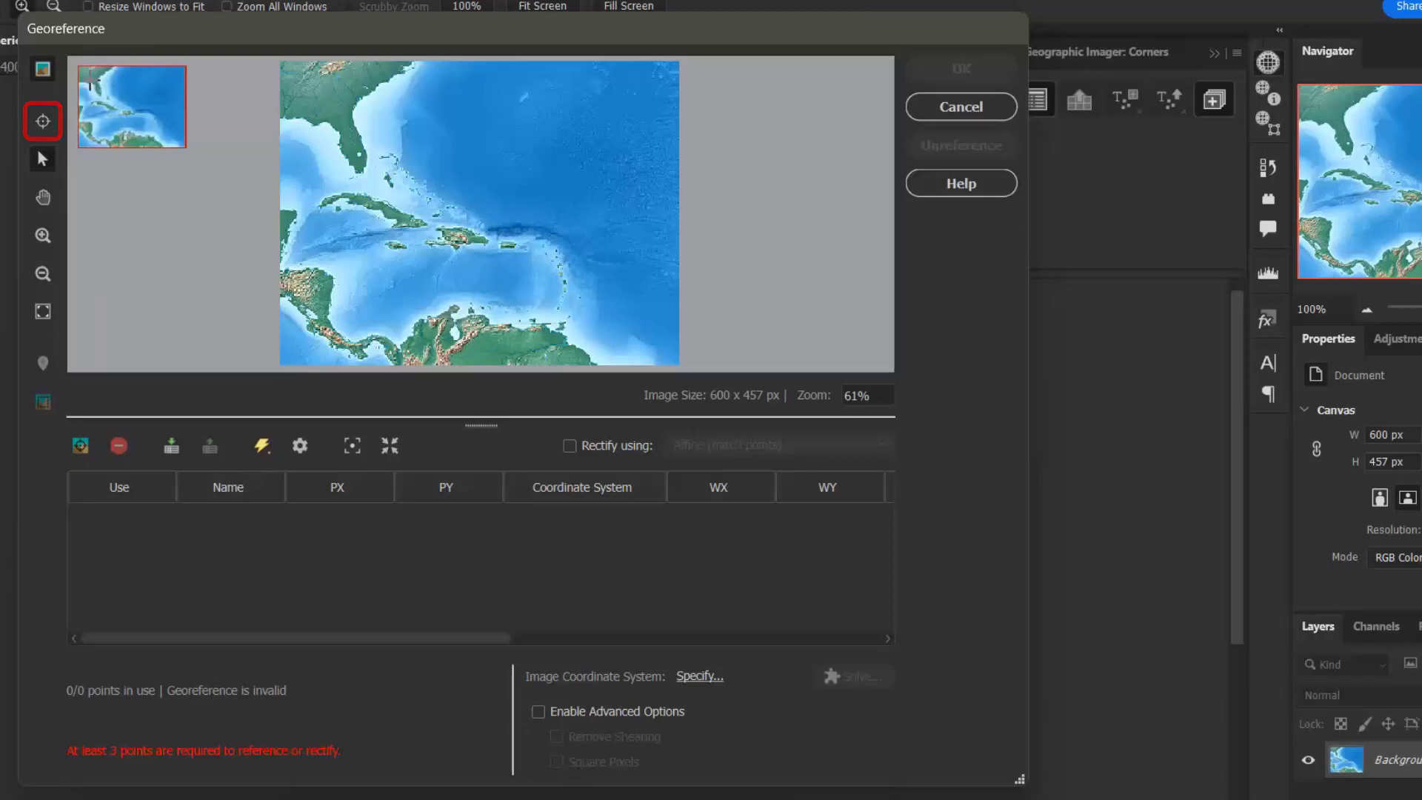
Place Point 1 on the map and set its pixel position to PX 599, PY 0
{"action": "left_click", "coordinate": [43, 122]}
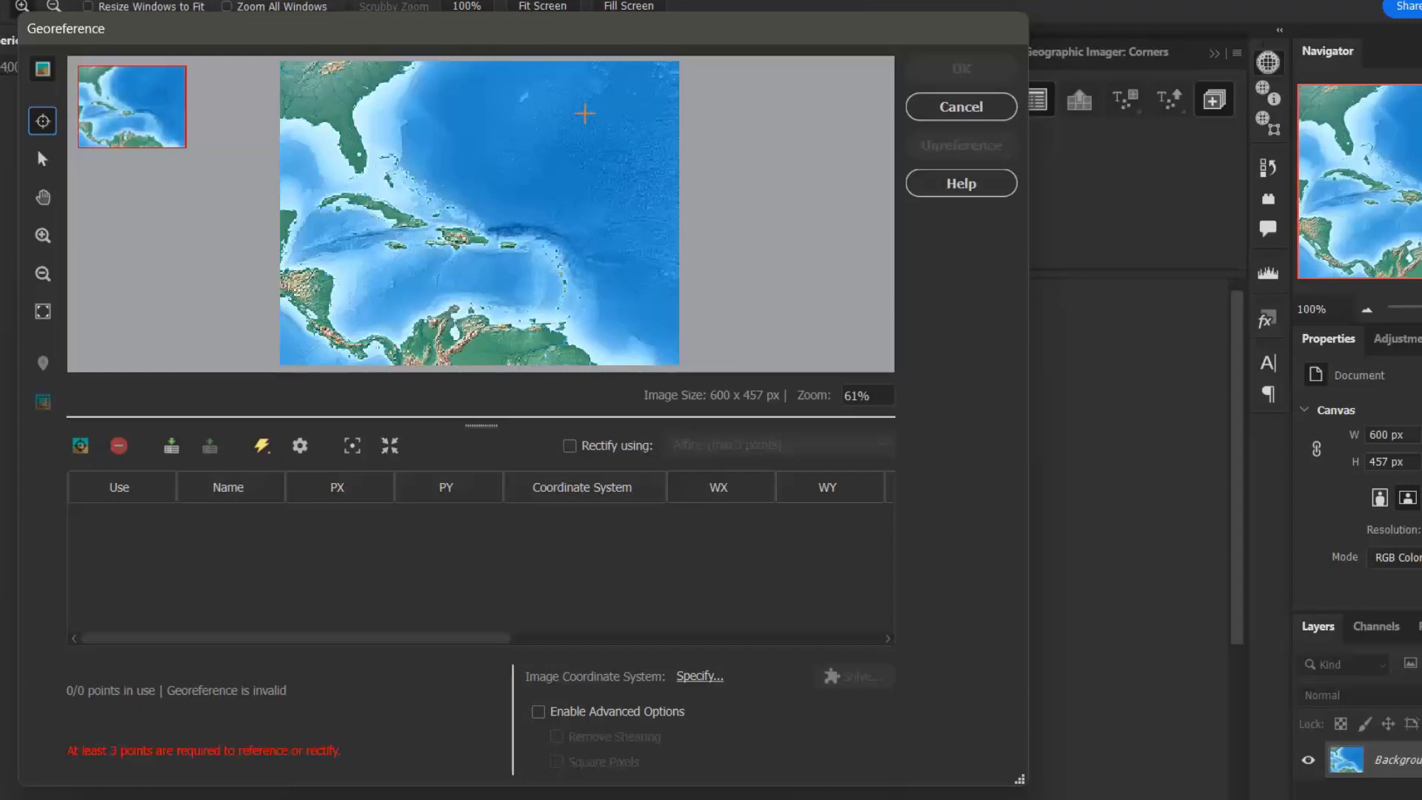
{"action": "left_click", "coordinate": [585, 114]}
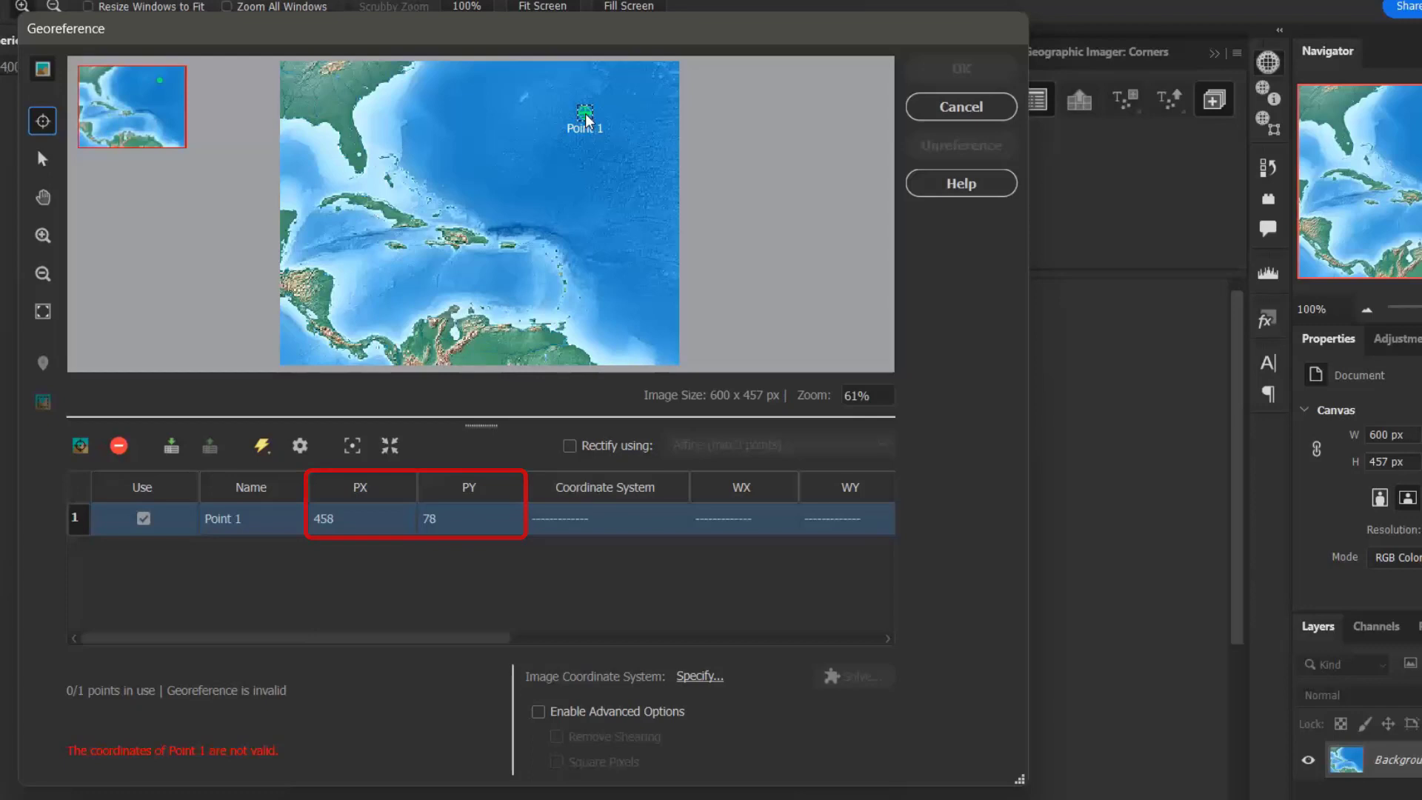
{"action": "double_click", "coordinate": [362, 522]}
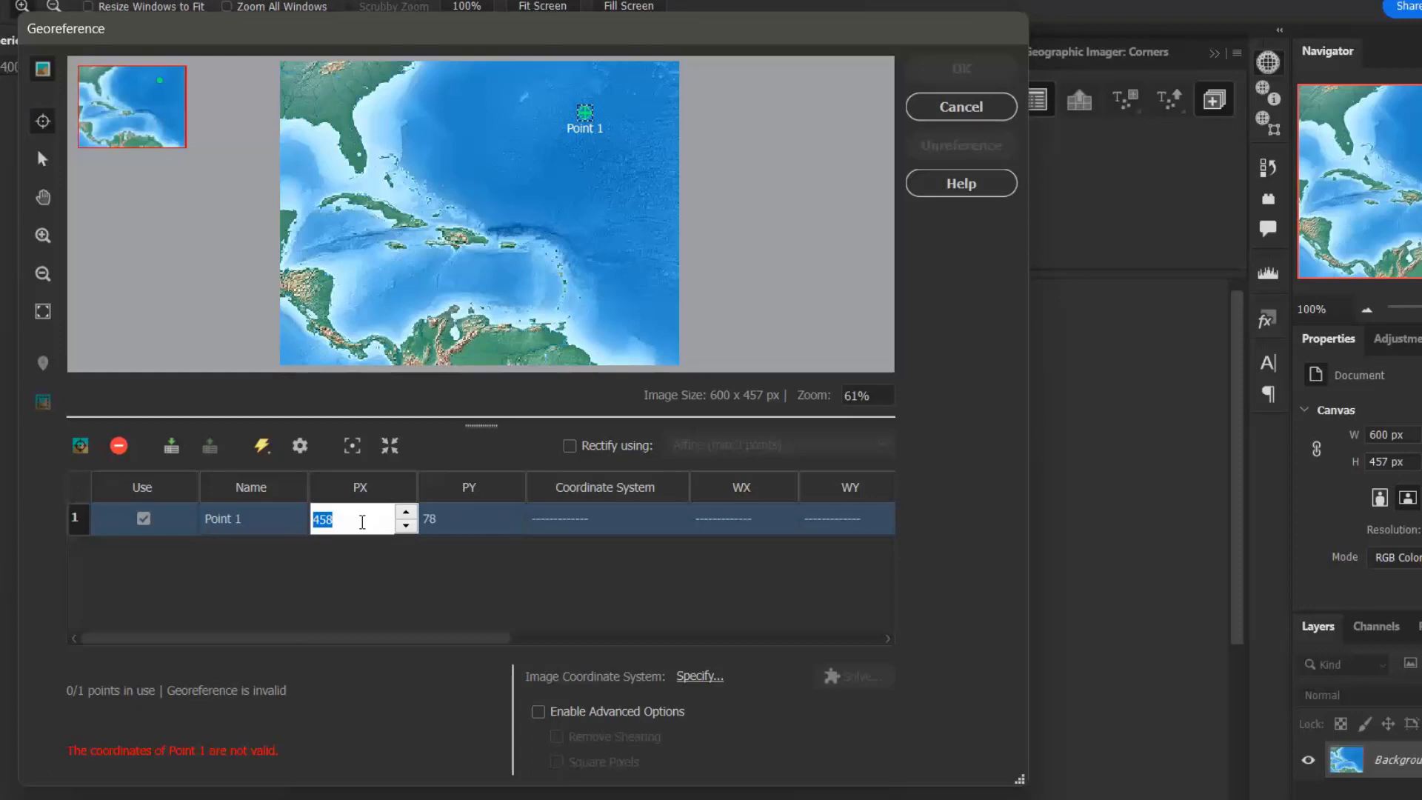
{"action": "type", "text": "599"}
{"action": "key", "text": "Tab"}
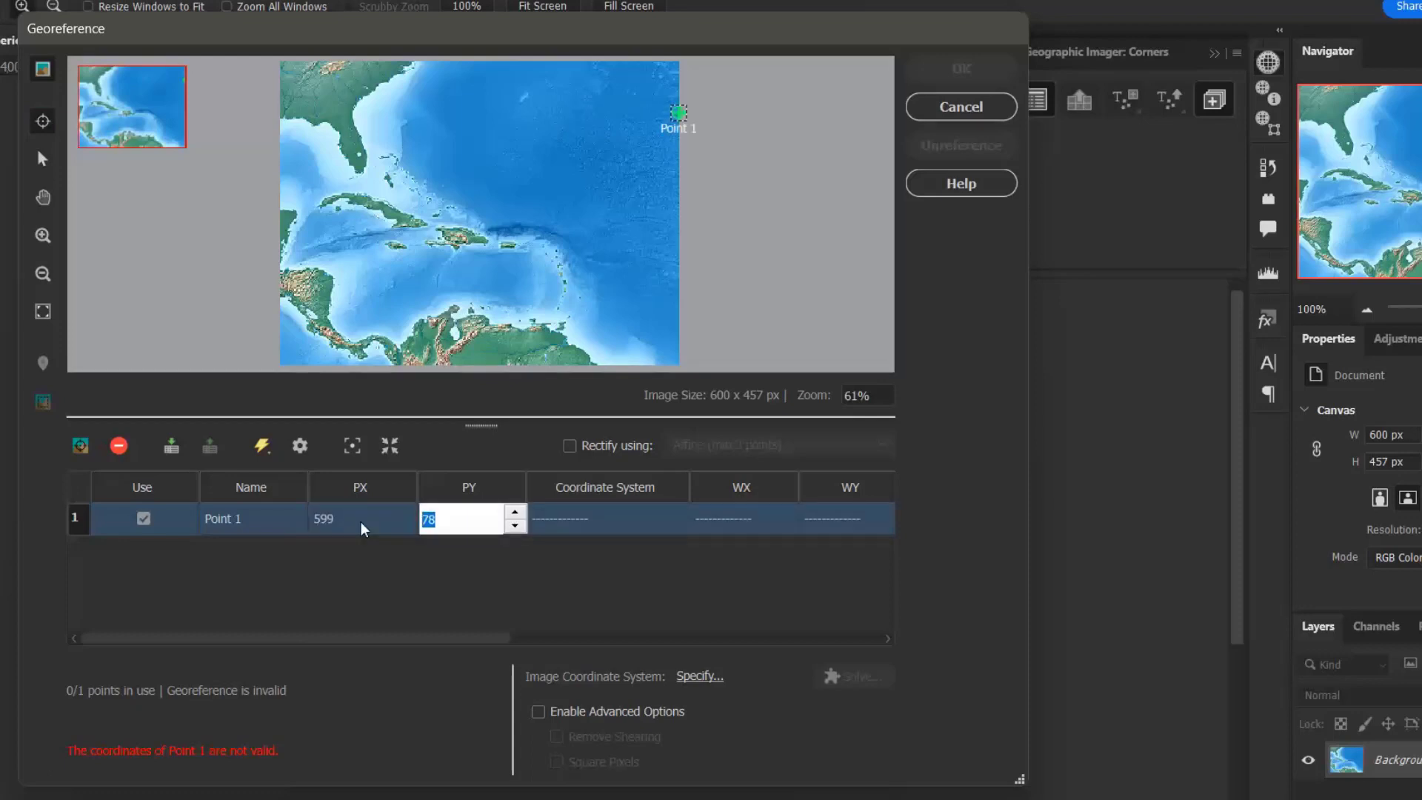
{"action": "type", "text": "0"}
{"action": "key", "text": "Return"}
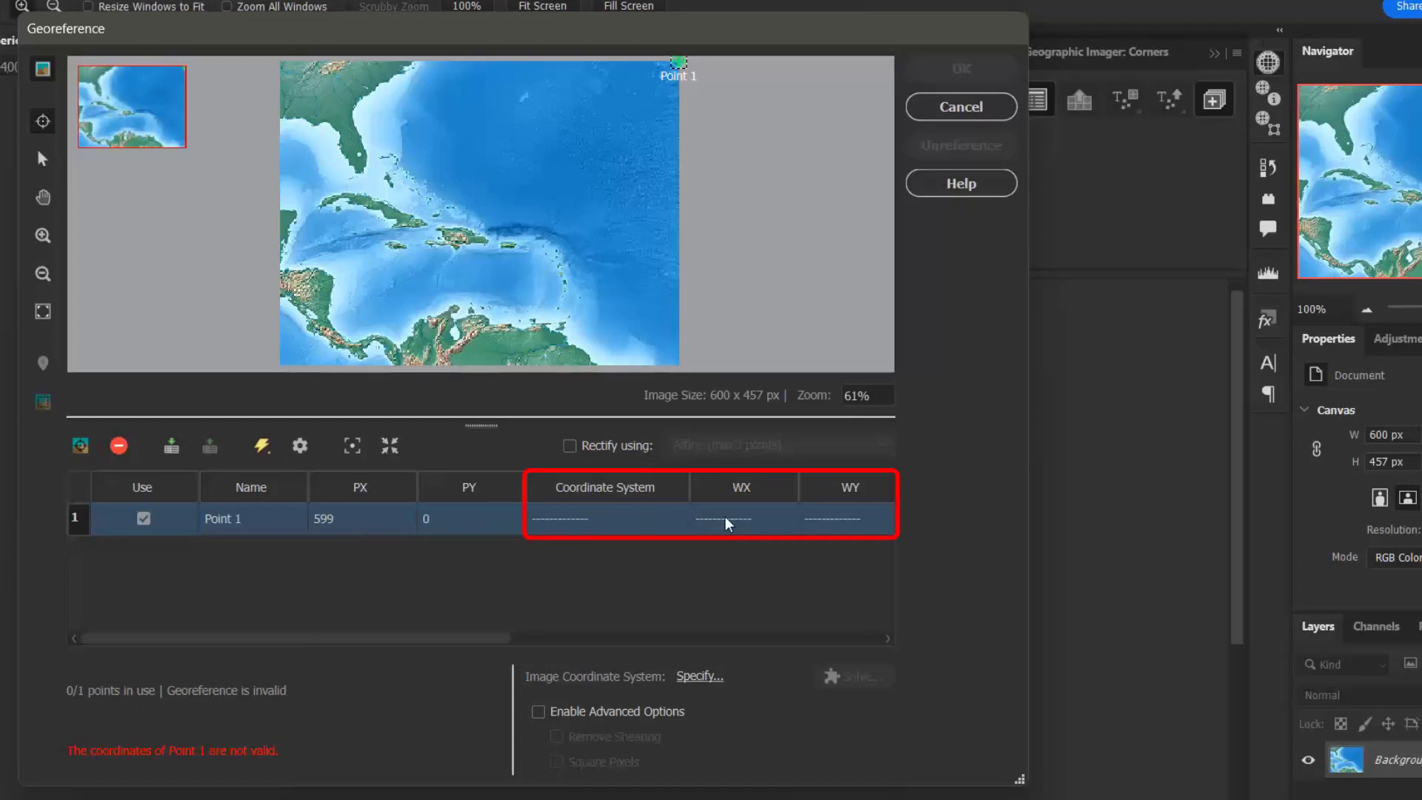
Set Point 1's location in WGS 84 to latitude 35.917, longitude -50.064
{"action": "double_click", "coordinate": [845, 521]}
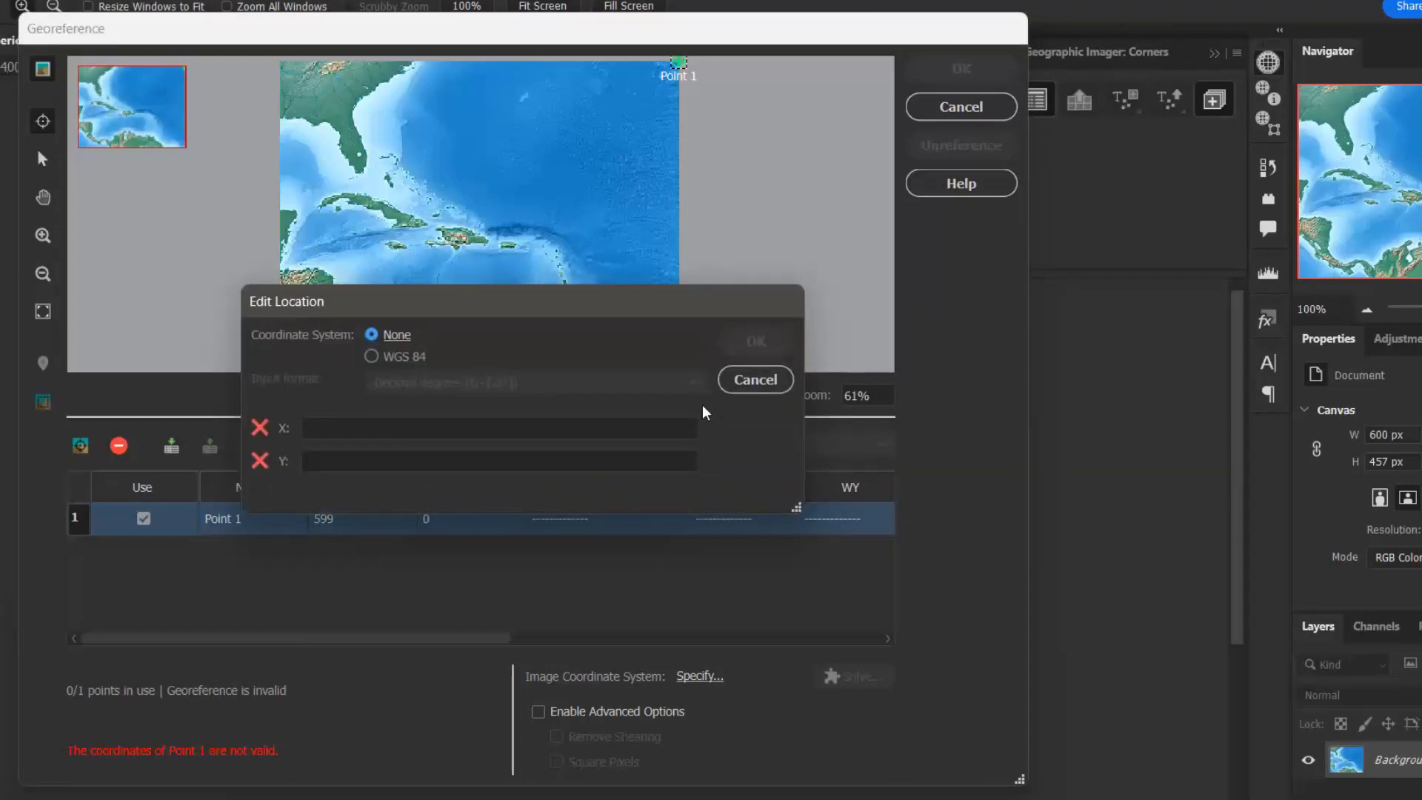
{"action": "left_click", "coordinate": [372, 357]}
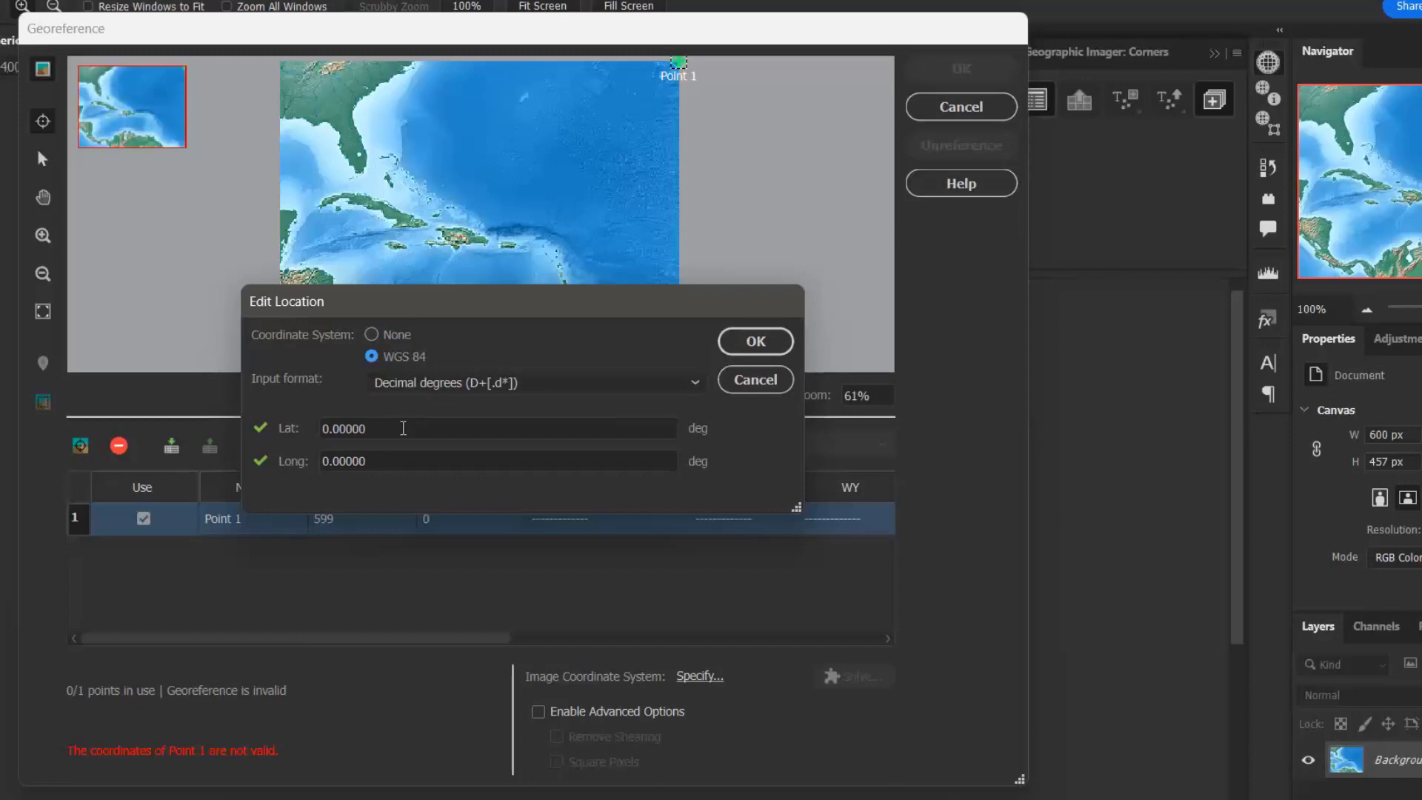
{"action": "left_click", "coordinate": [403, 428]}
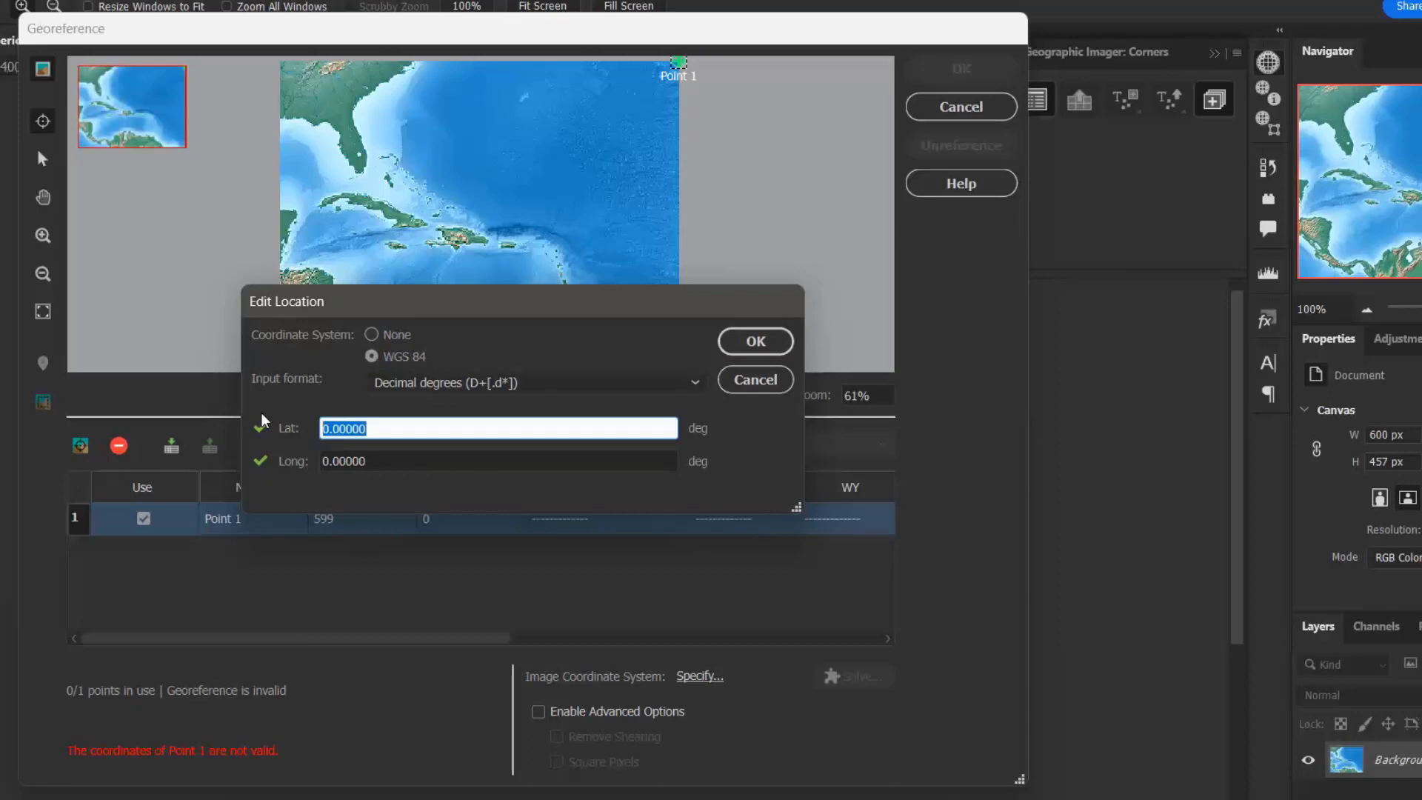
{"action": "type", "text": "35.917"}
{"action": "left_click", "coordinate": [378, 462]}
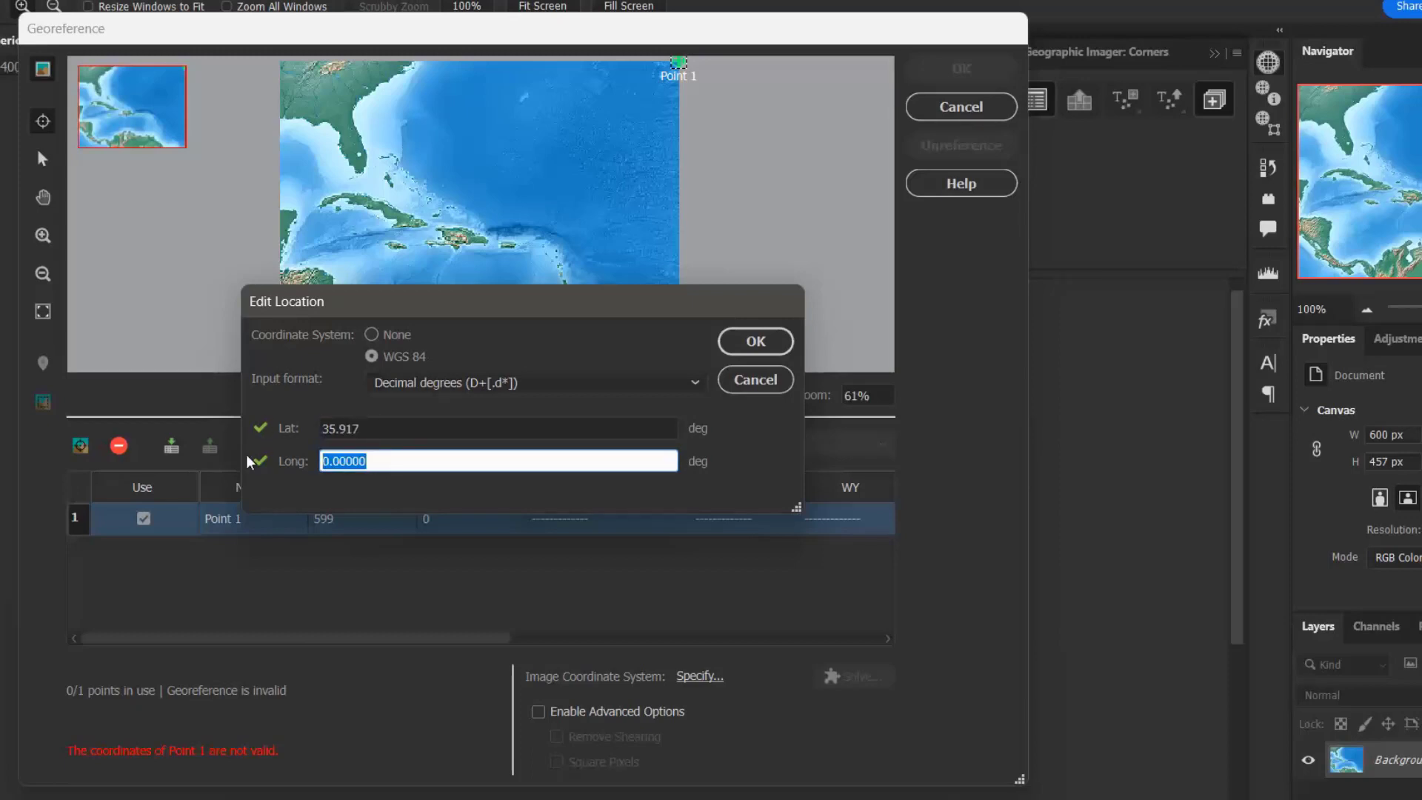
{"action": "type", "text": "-50.064"}
{"action": "key", "text": "Tab"}
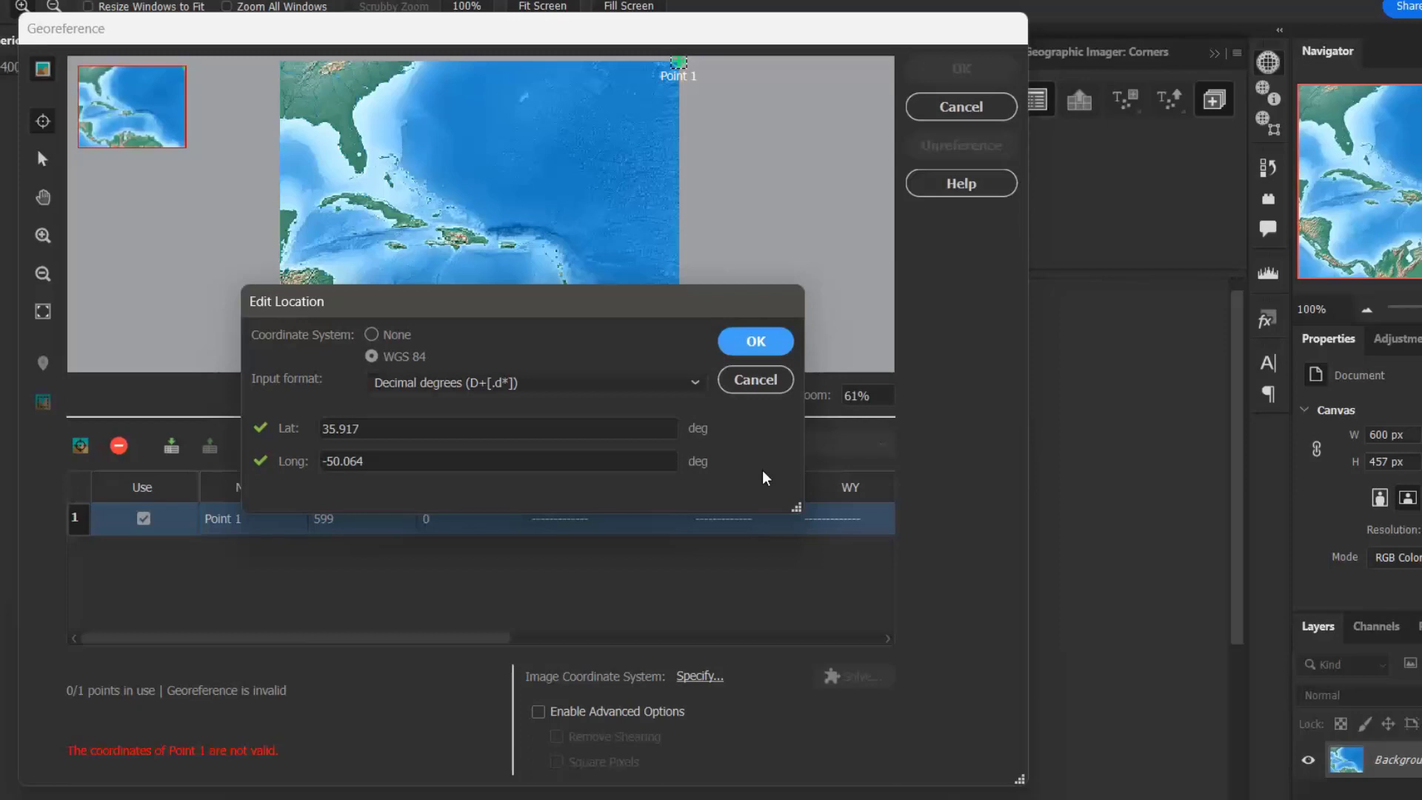
{"action": "left_click", "coordinate": [765, 344]}
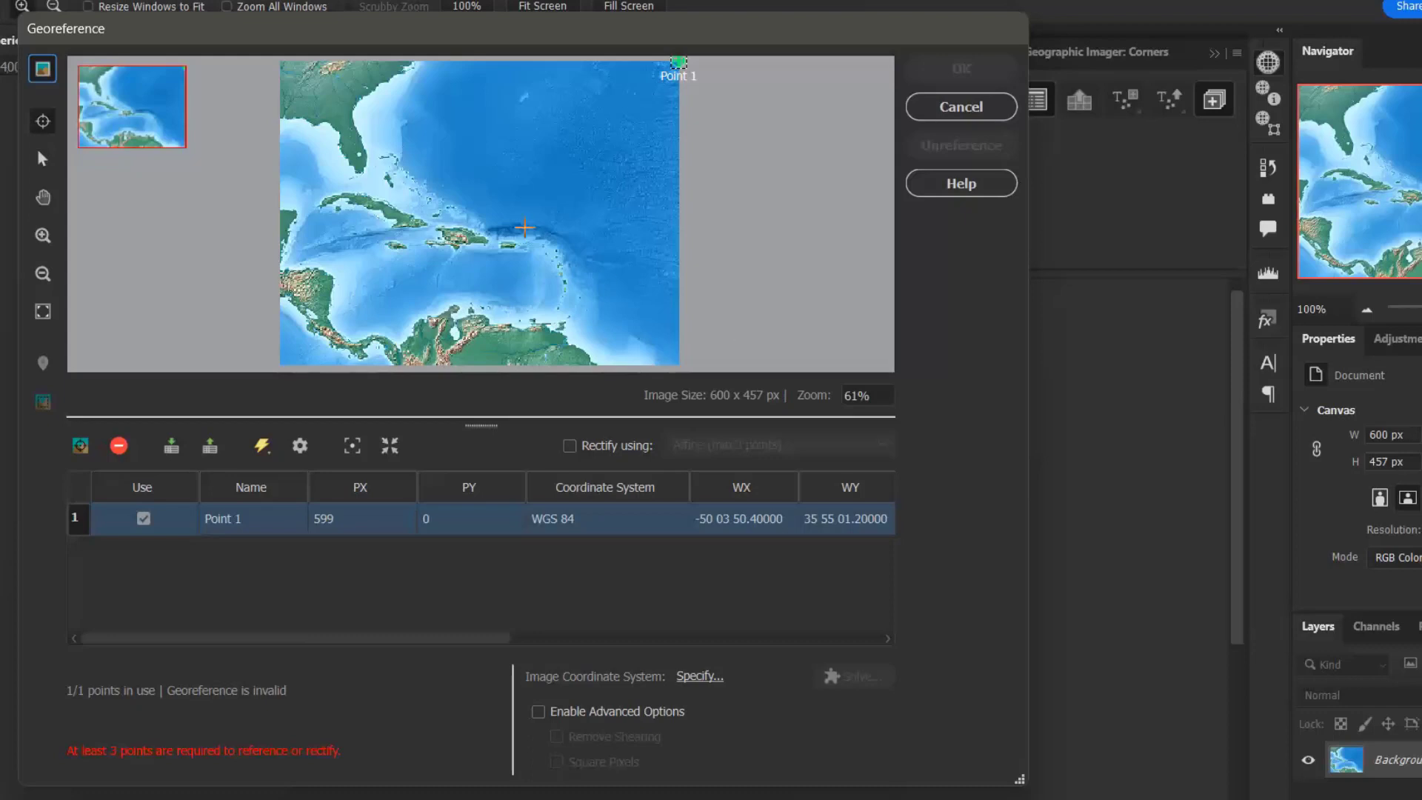
Place Point 2 on the map at pixel position PX 0, PY 456
{"action": "left_click", "coordinate": [444, 234]}
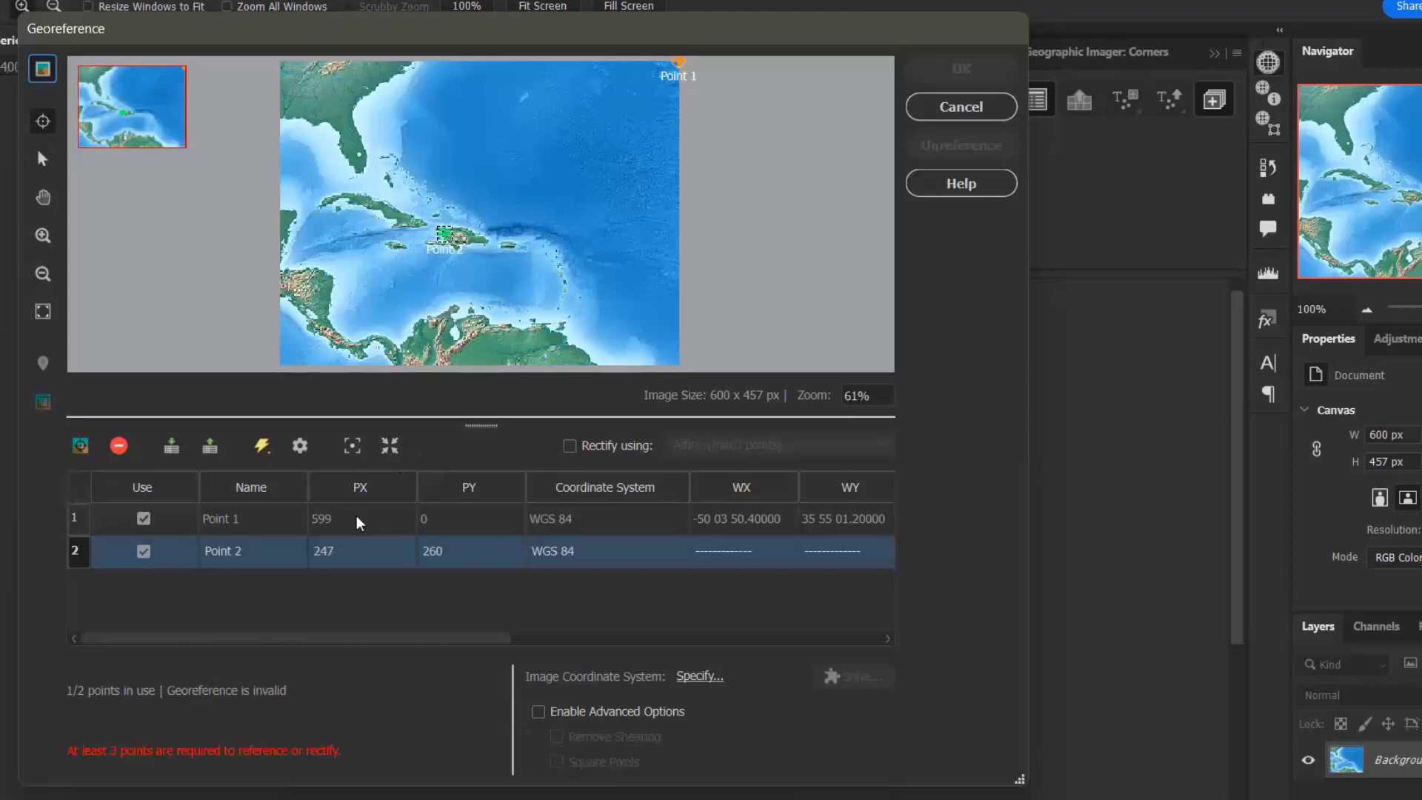
{"action": "double_click", "coordinate": [342, 552]}
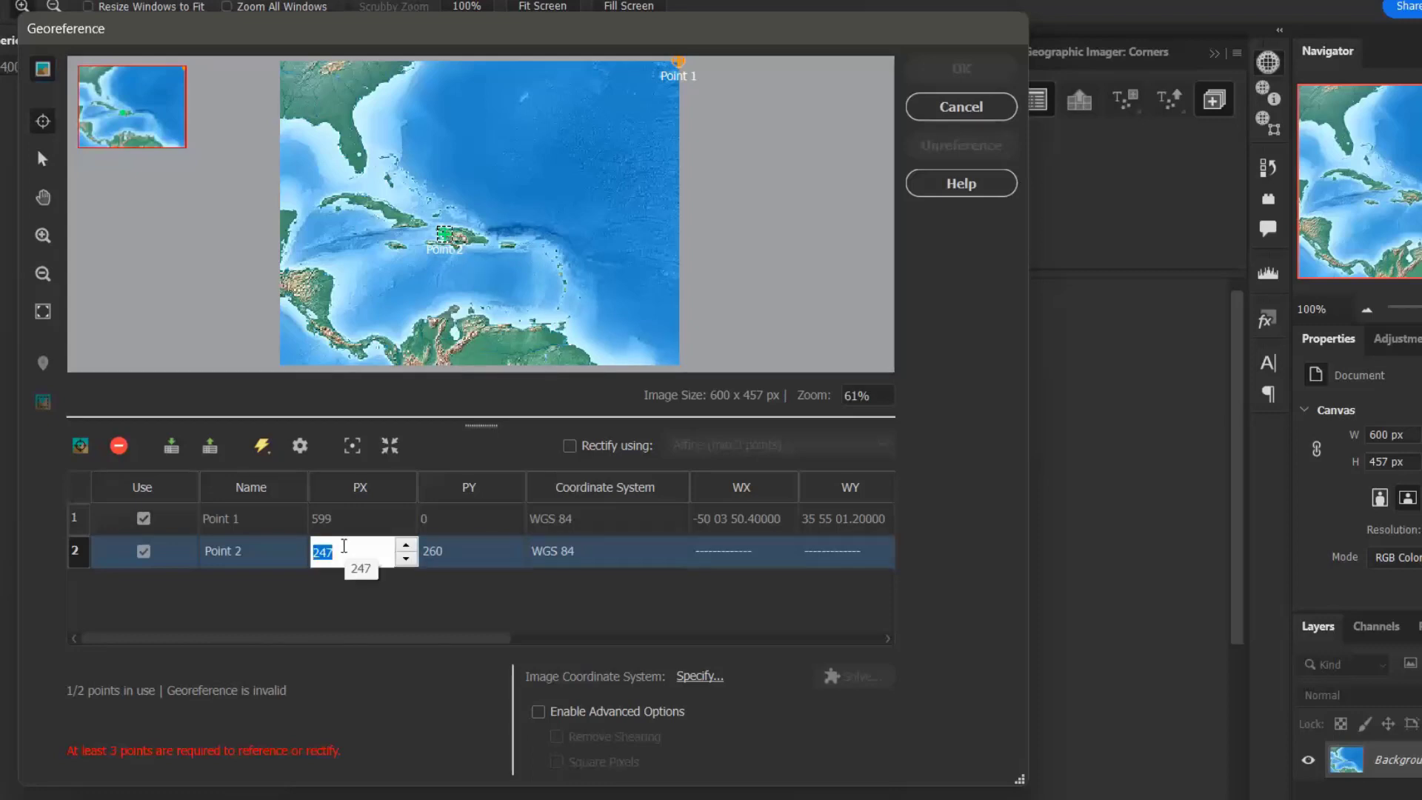
{"action": "type", "text": "0"}
{"action": "key", "text": "Tab"}
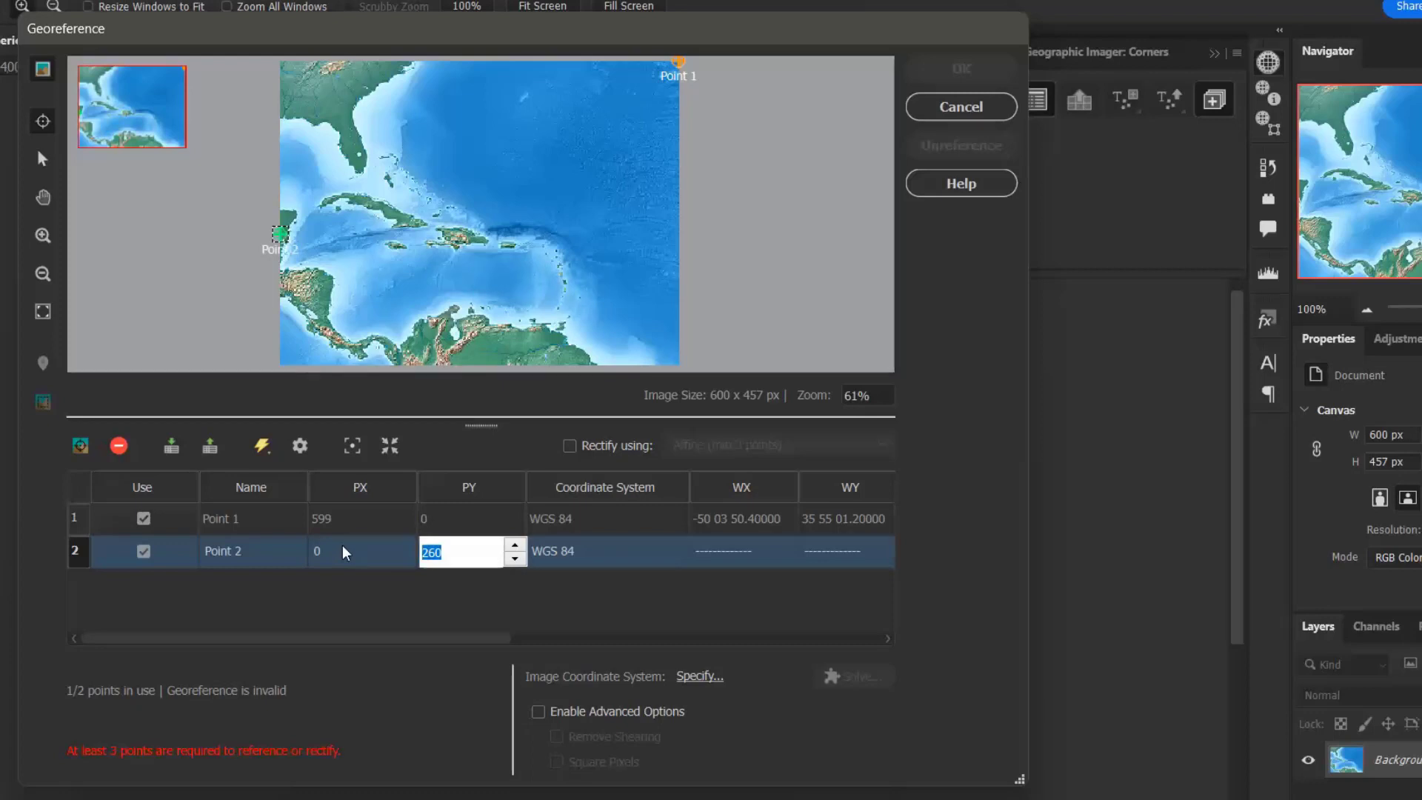
{"action": "type", "text": "456"}
{"action": "key", "text": "Return"}
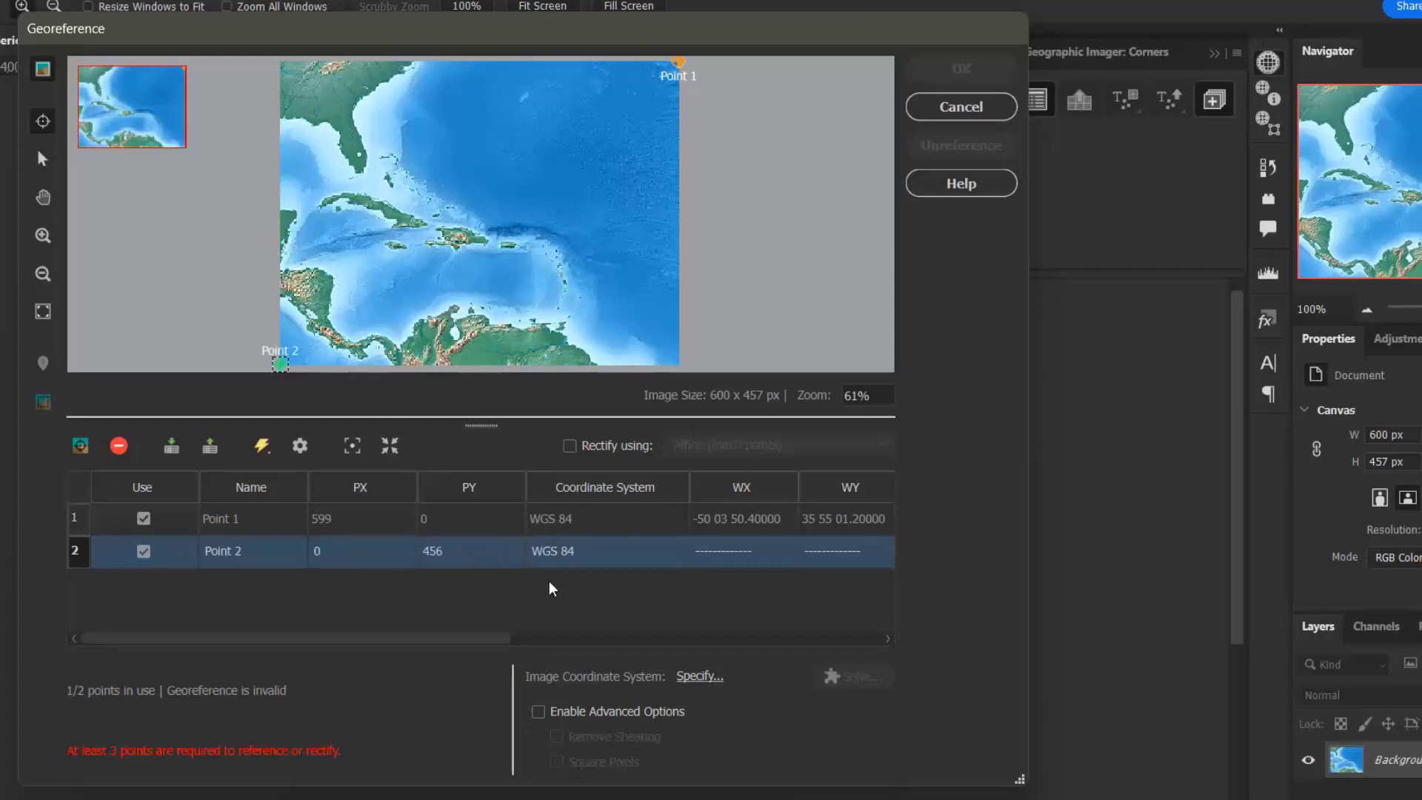
Enter Point 2's location as latitude 6.731, longitude -88.417
{"action": "double_click", "coordinate": [728, 557]}
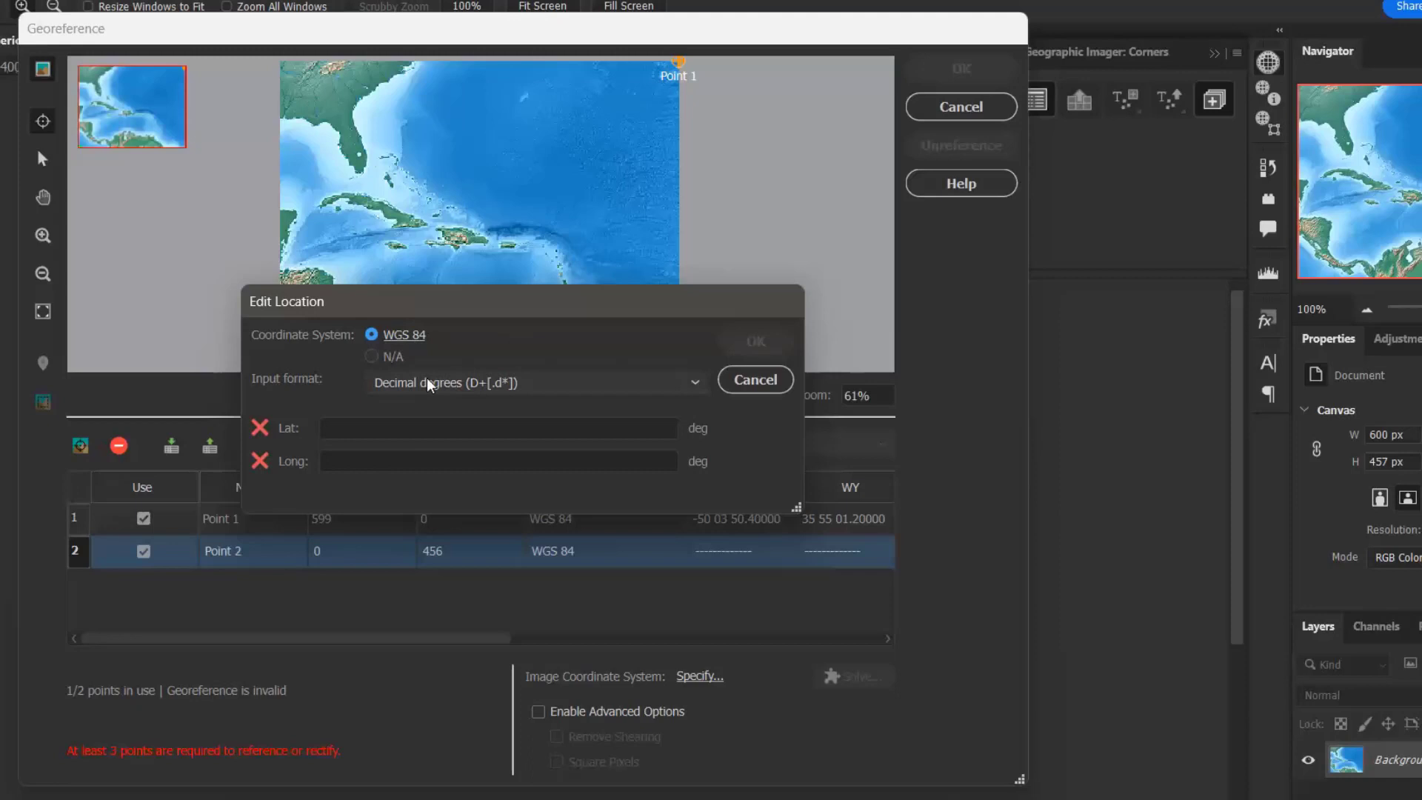
{"action": "left_click", "coordinate": [382, 428]}
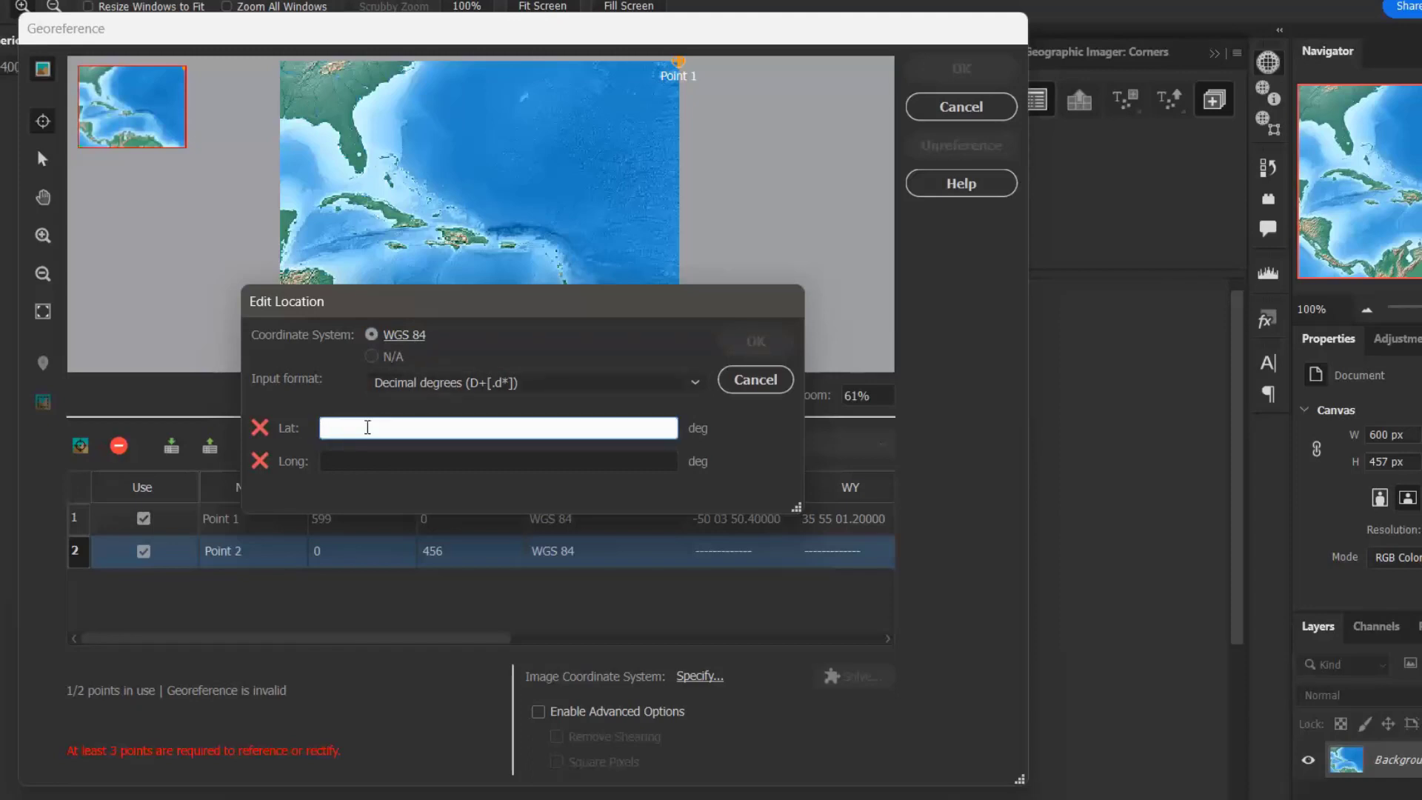
{"action": "type", "text": "6.731"}
{"action": "key", "text": "Tab"}
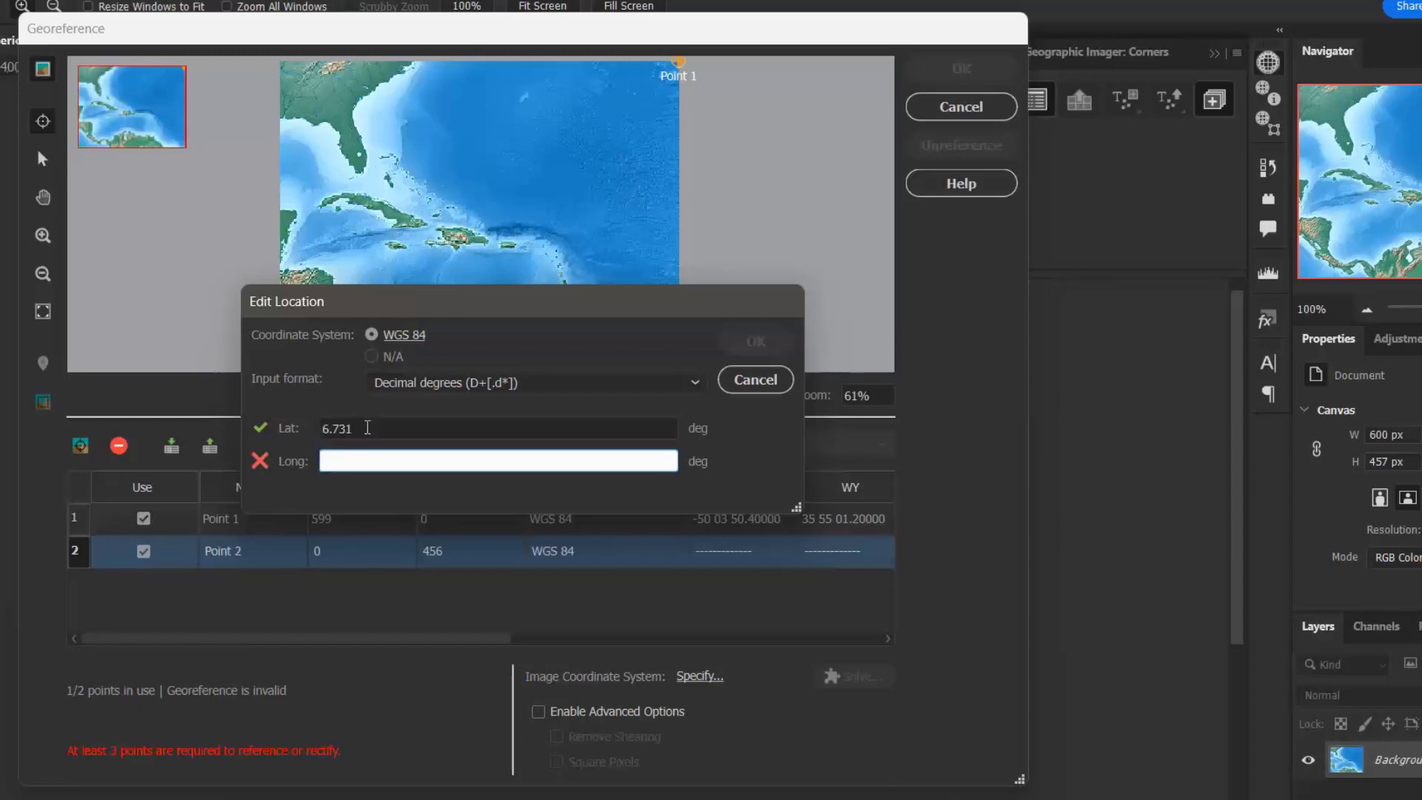
{"action": "type", "text": "-88"}
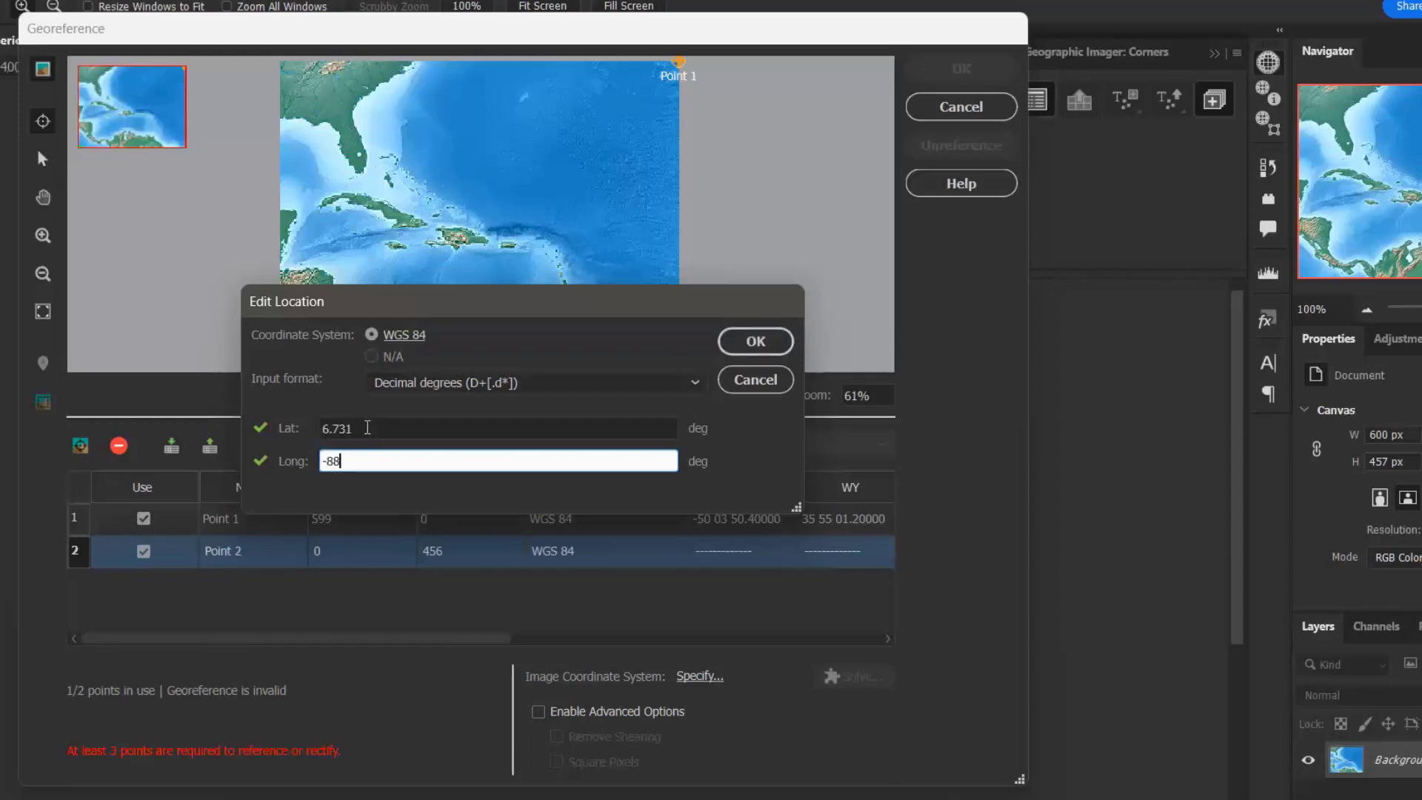
{"action": "type", "text": ".417"}
{"action": "left_click", "coordinate": [752, 354]}
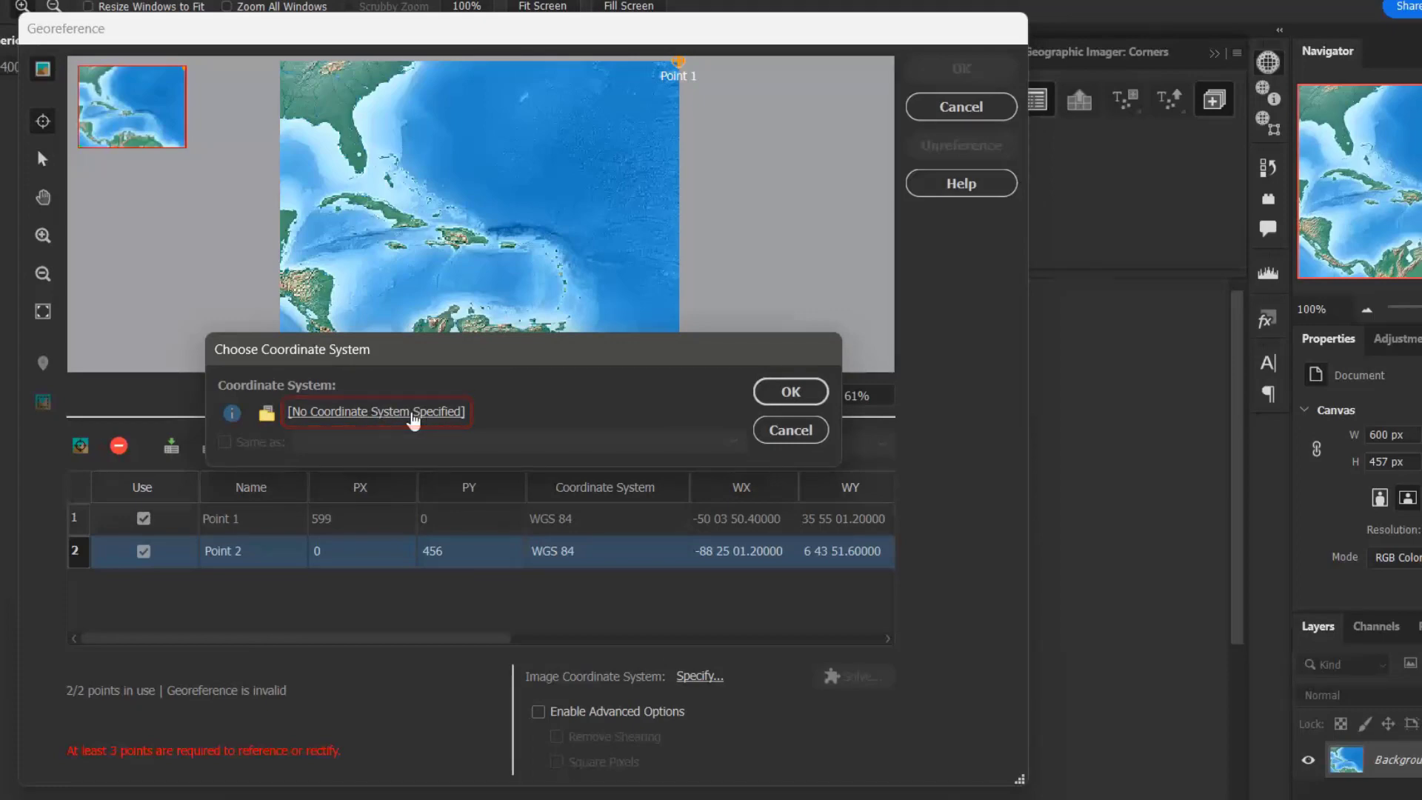
Select WGS 84 from the Geodetic > World coordinate systems as the image's system
{"action": "left_click", "coordinate": [413, 419]}
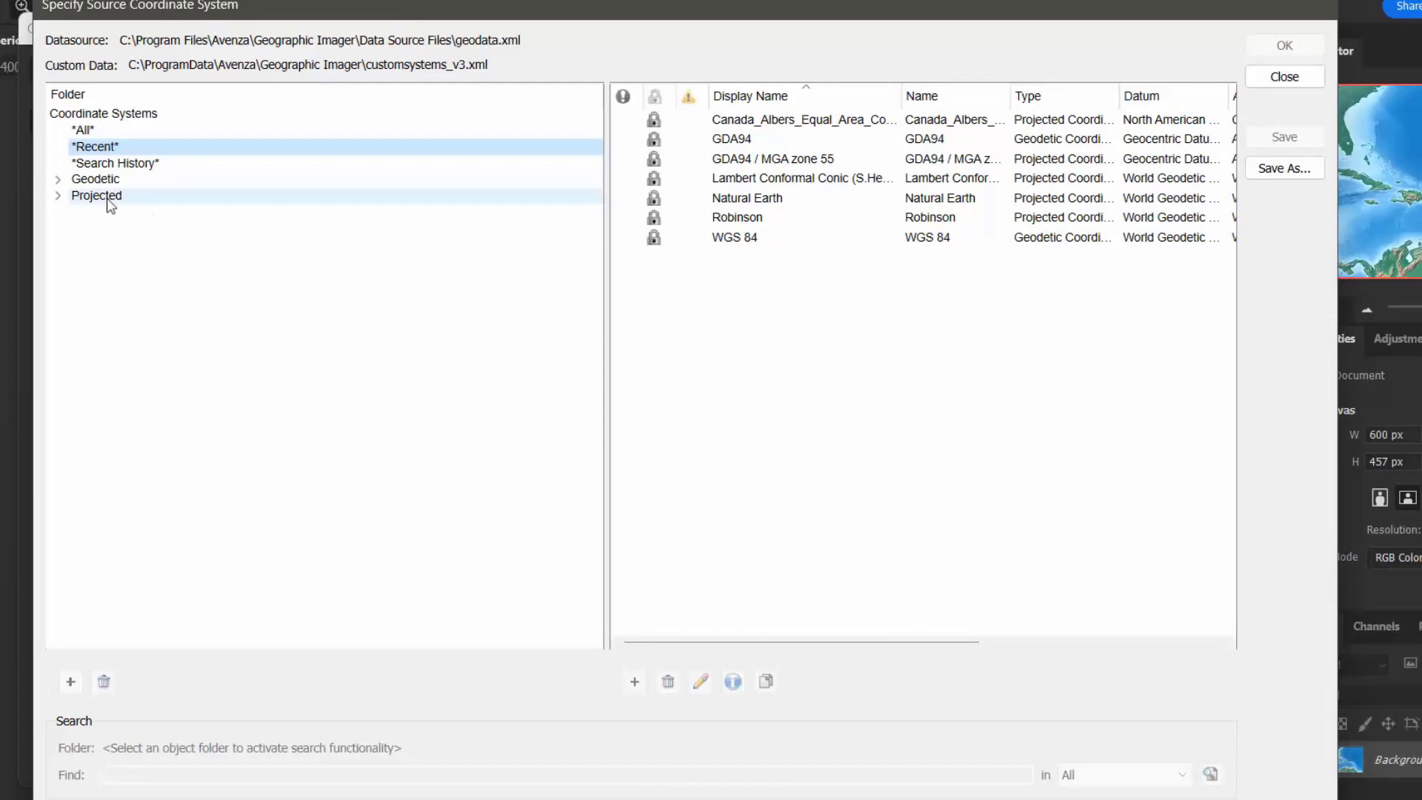
{"action": "left_click", "coordinate": [57, 181]}
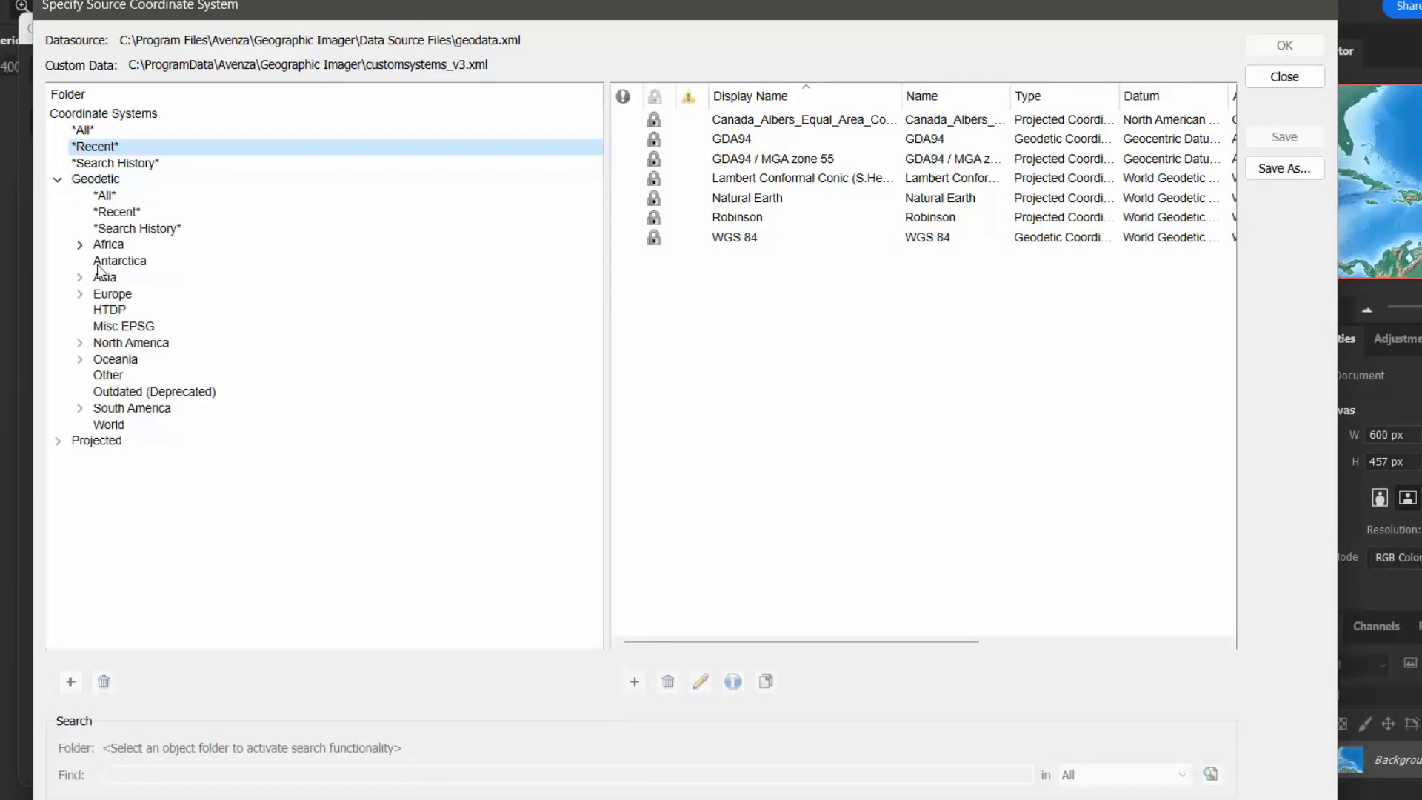
{"action": "left_click", "coordinate": [137, 430]}
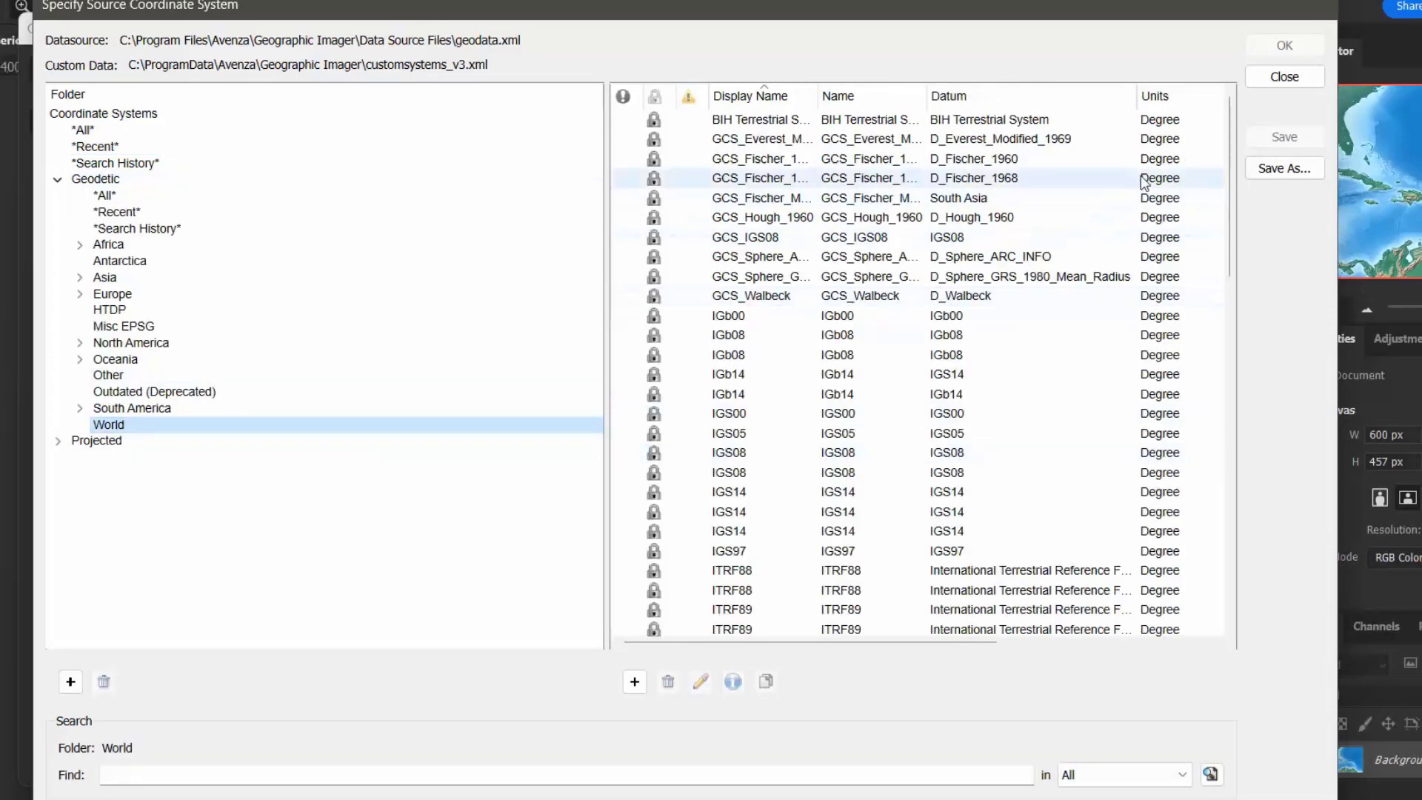
{"action": "scroll", "coordinate": [1231, 215], "scroll_direction": "down", "scroll_amount": 1}
{"action": "left_click_drag", "start_coordinate": [1231, 215], "coordinate": [1240, 531]}
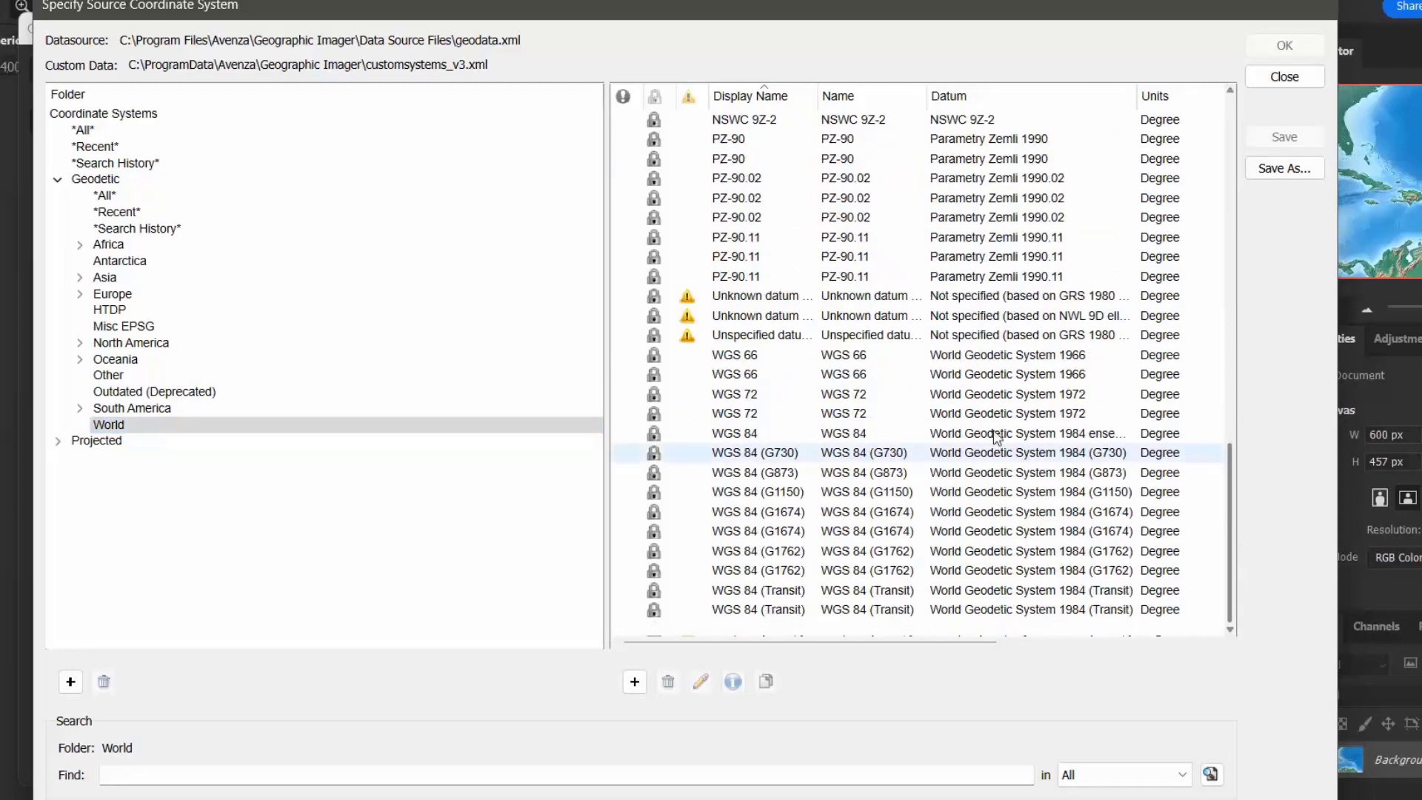
{"action": "left_click", "coordinate": [795, 437]}
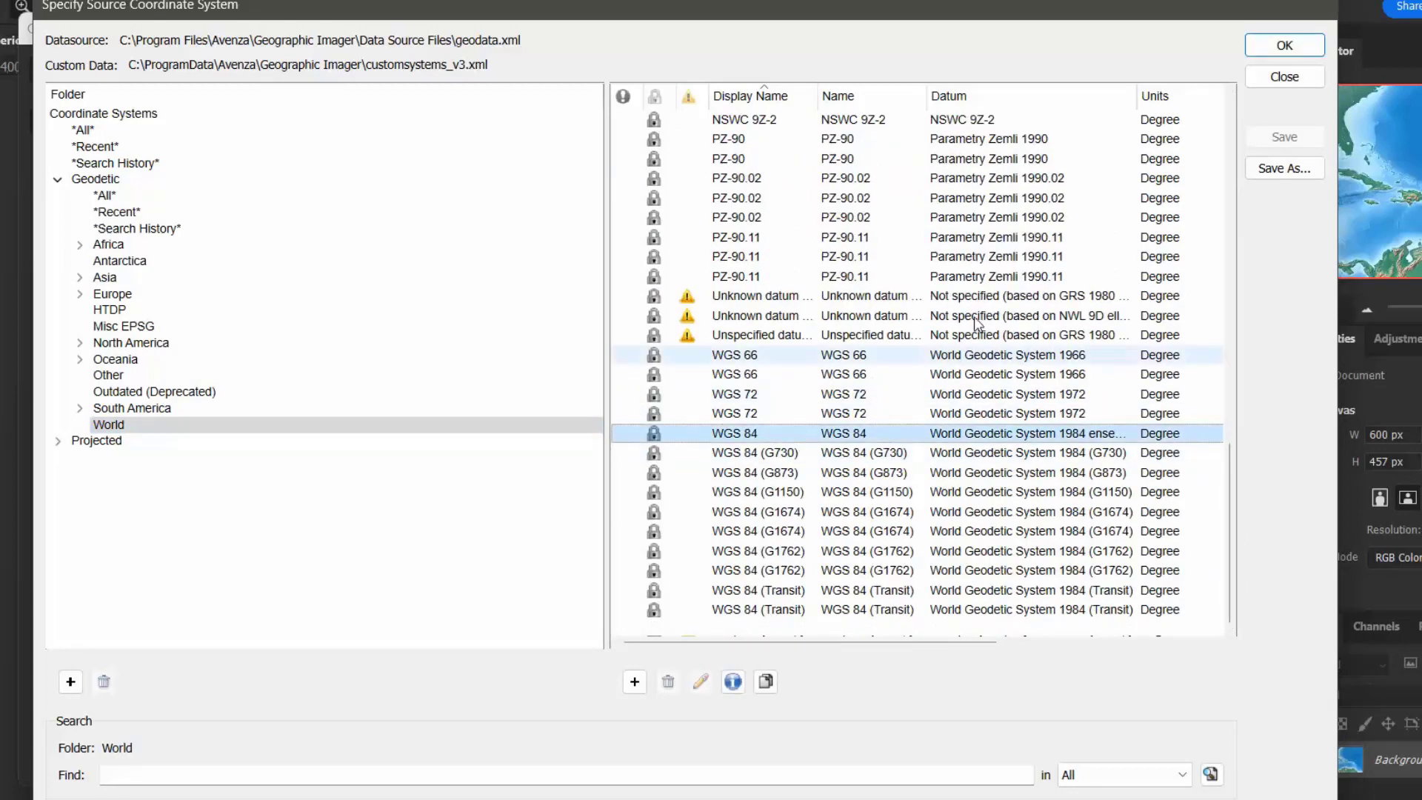
{"action": "left_click", "coordinate": [1286, 47]}
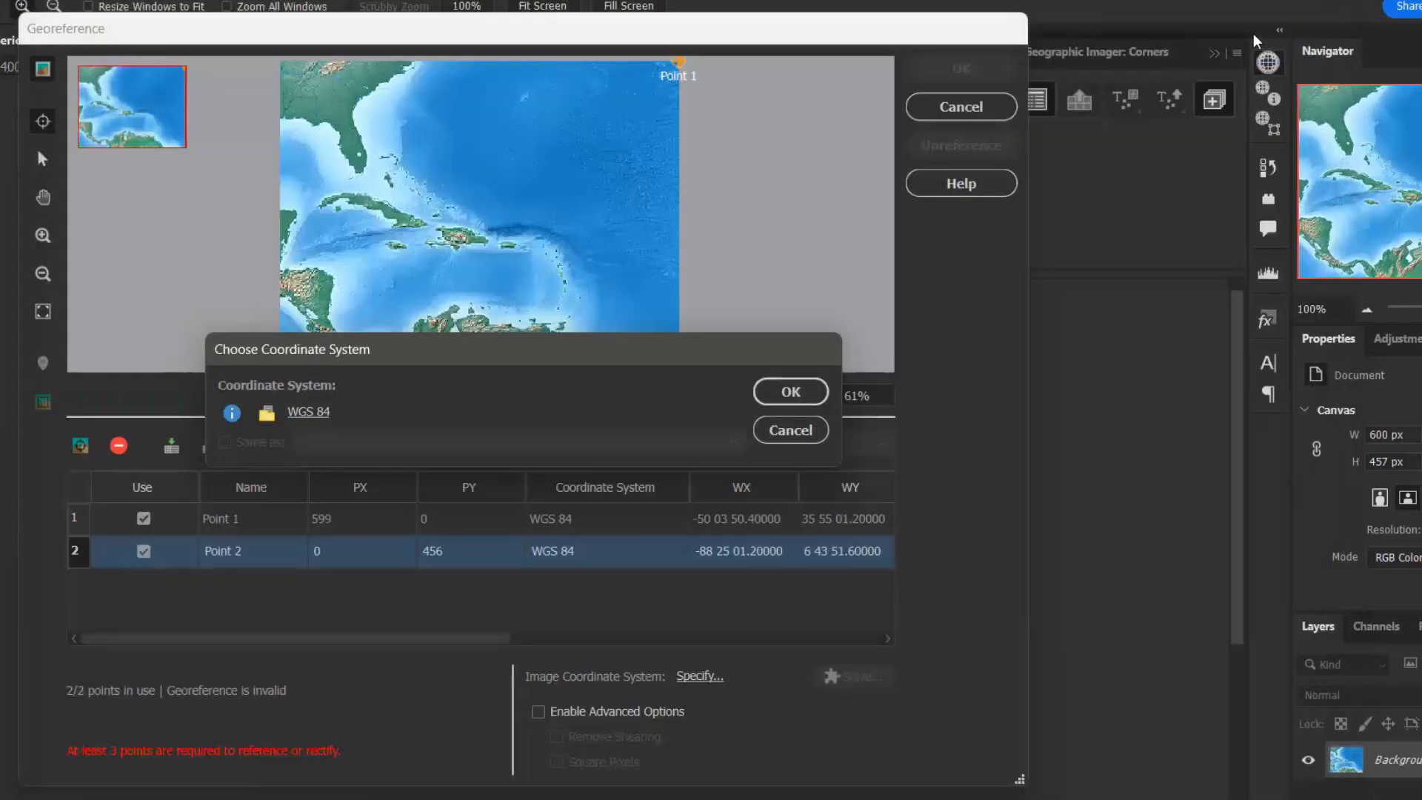
Accept WGS 84 and generate Point 3 By Two Reference Points (North/South aligned)
{"action": "left_click", "coordinate": [811, 395]}
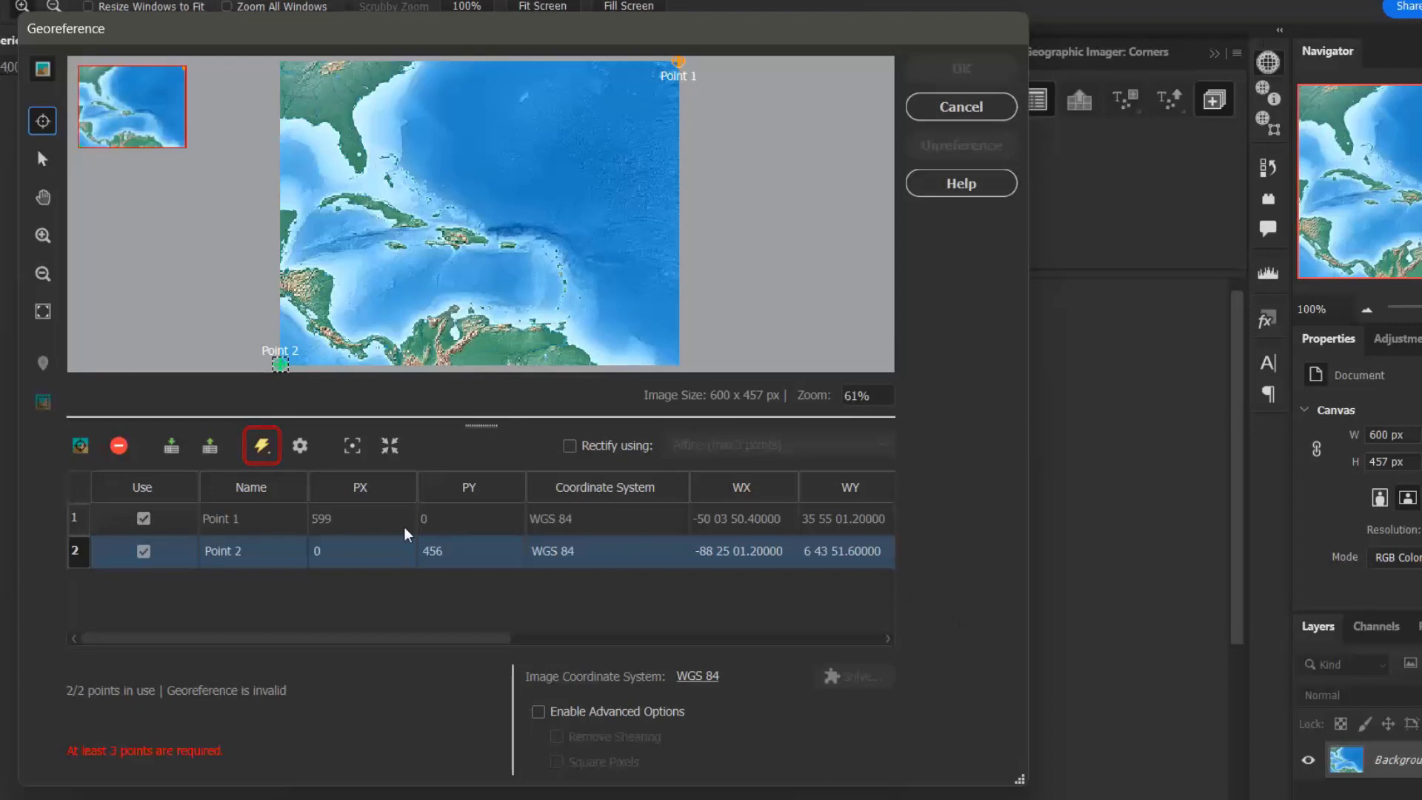
{"action": "left_click", "coordinate": [262, 446]}
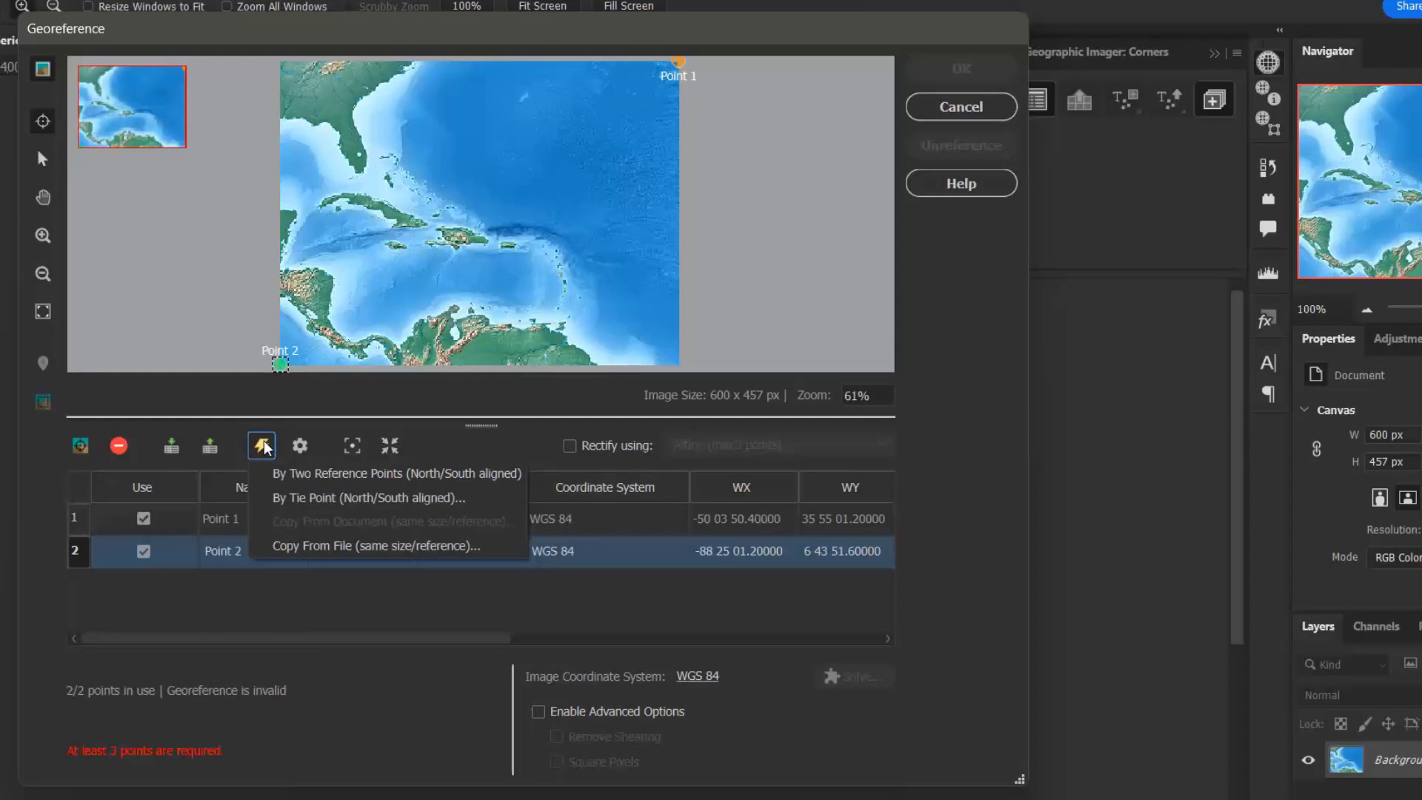
{"action": "left_click", "coordinate": [360, 478]}
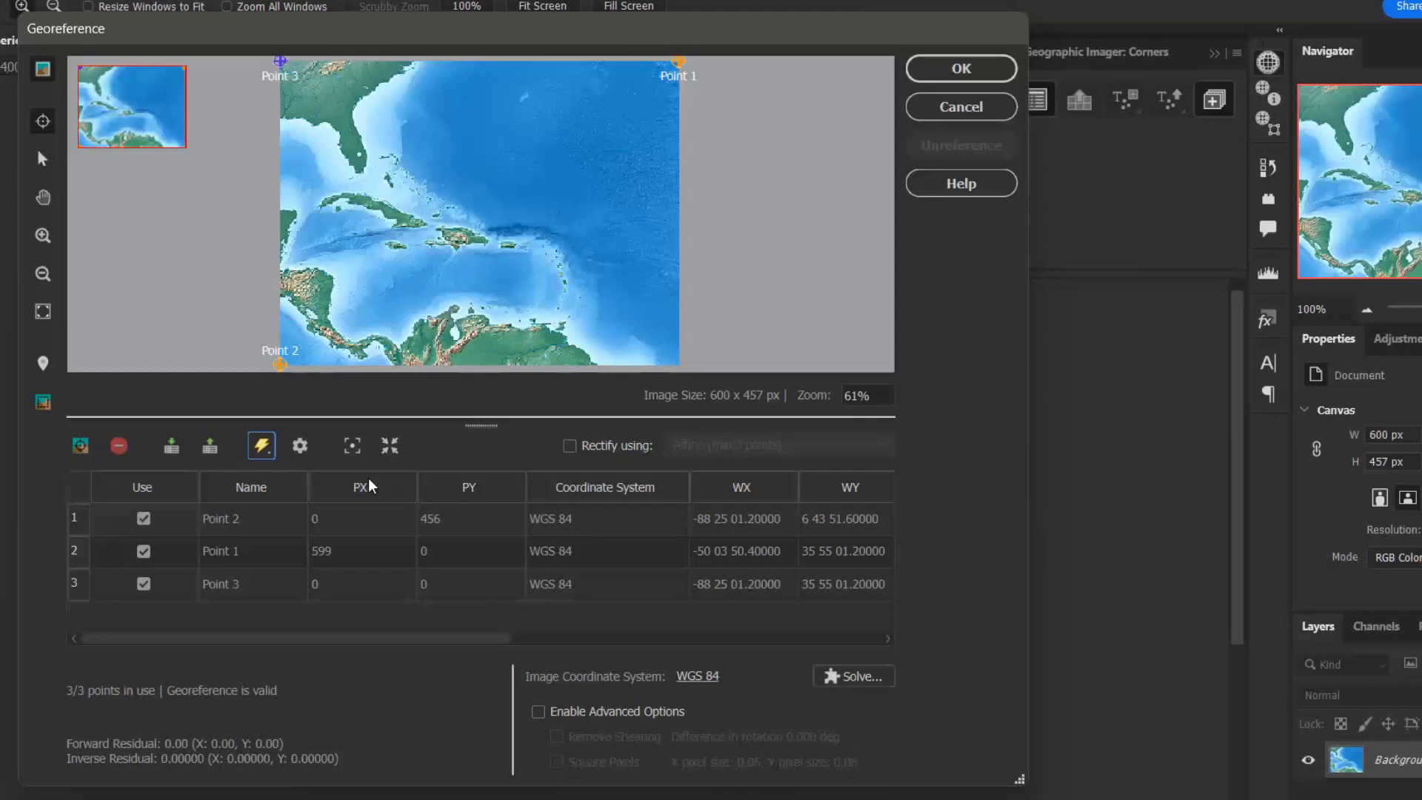
Apply the georeference and view Americas_4.tif's General geographic details in the panel
{"action": "left_click", "coordinate": [961, 68]}
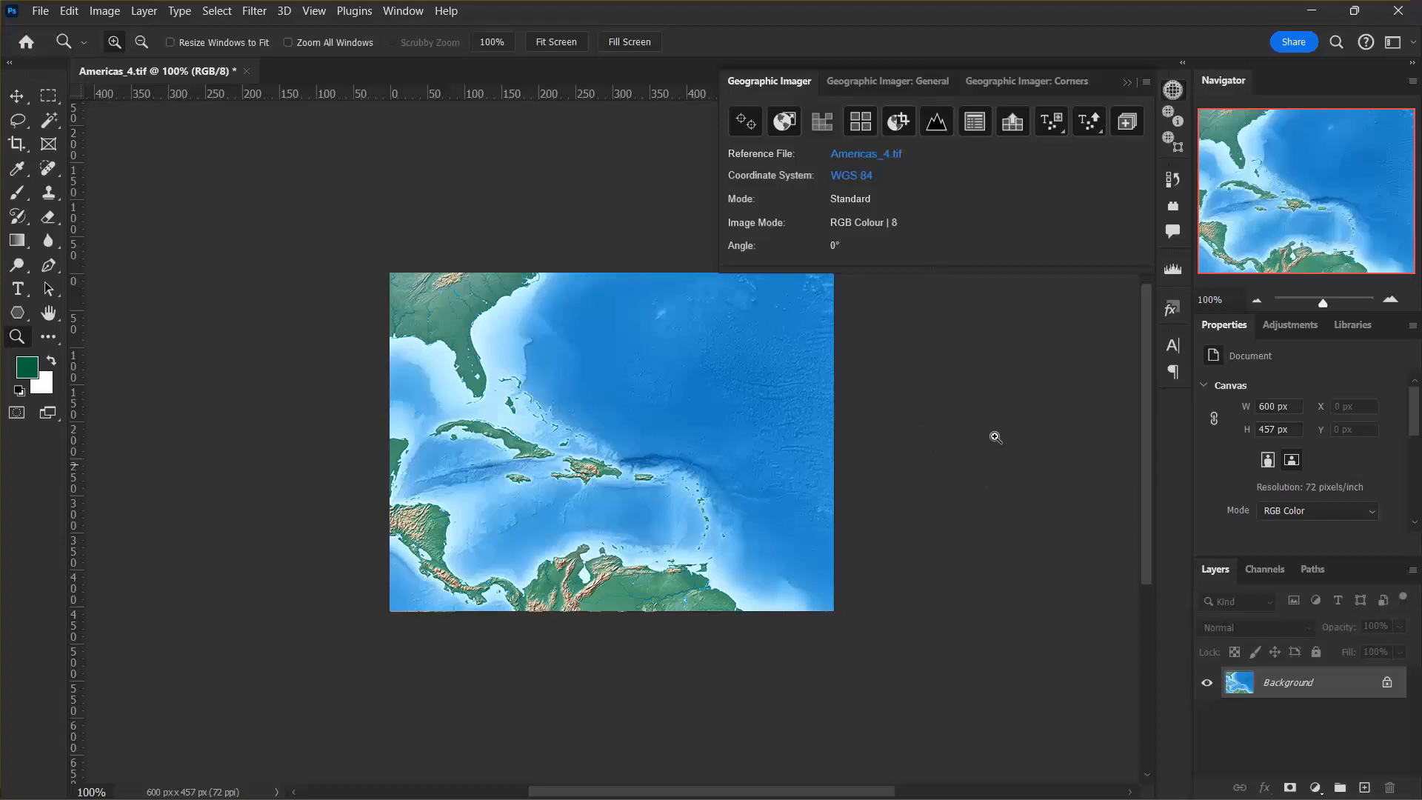
{"action": "left_click", "coordinate": [1180, 122]}
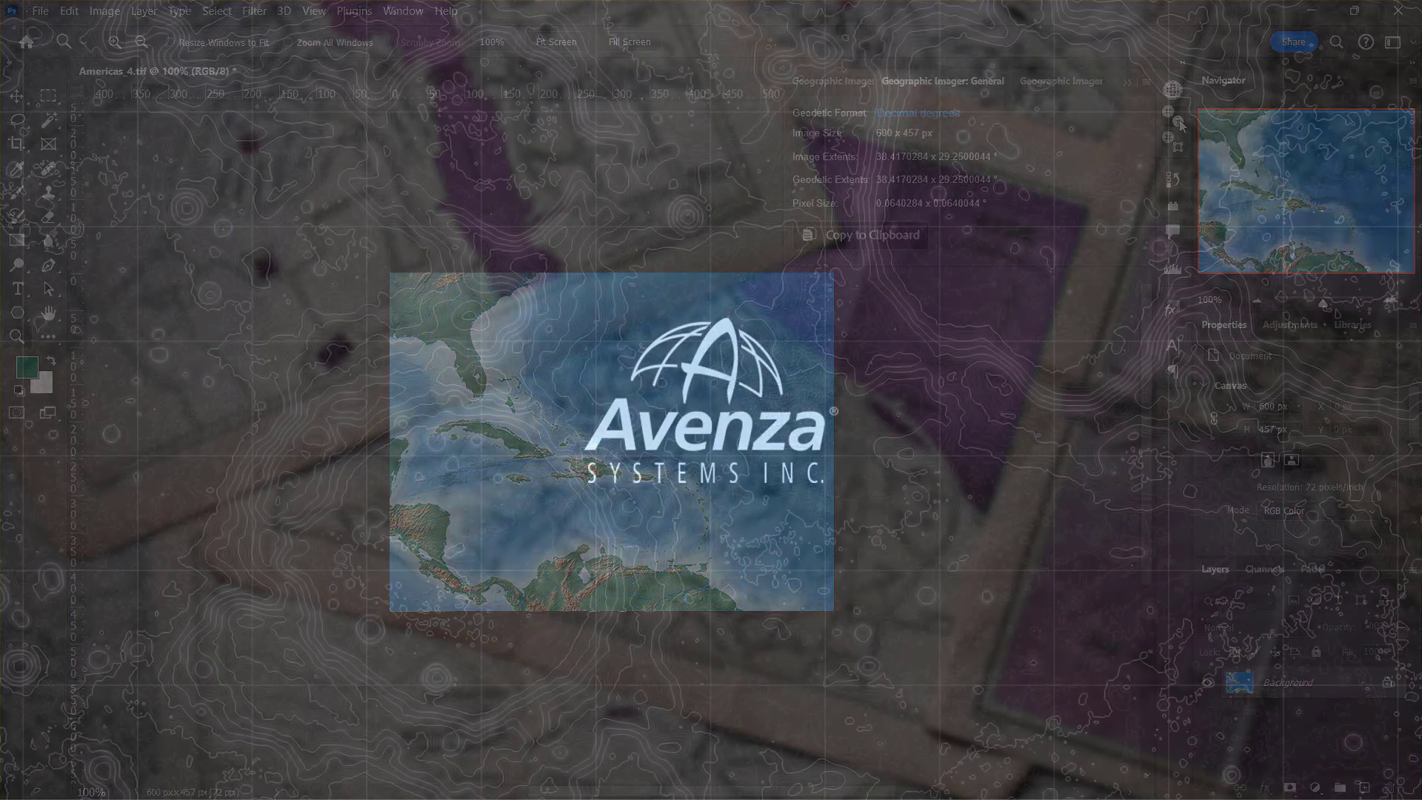